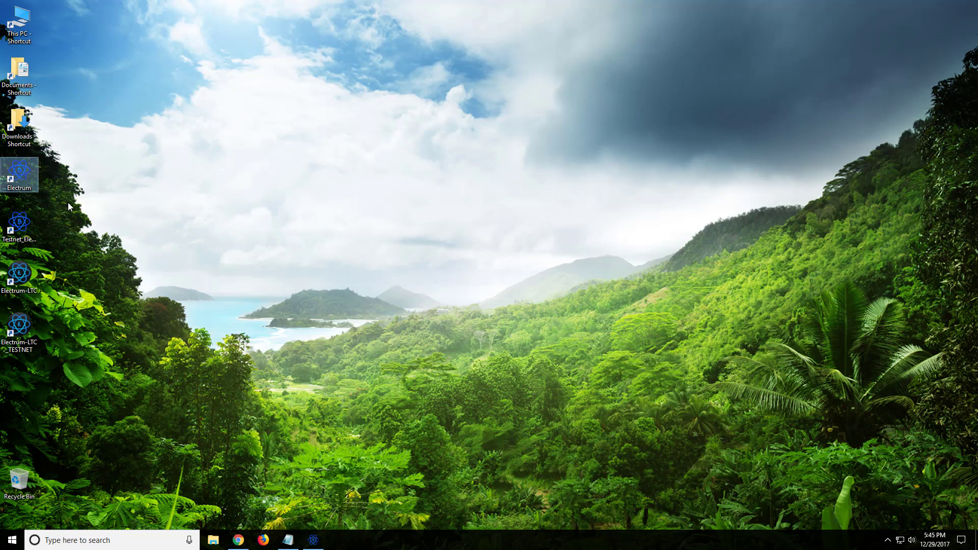
Step: Launch testnet Electrum and name the new wallet file 546_test_multisig_A
click(21, 224)
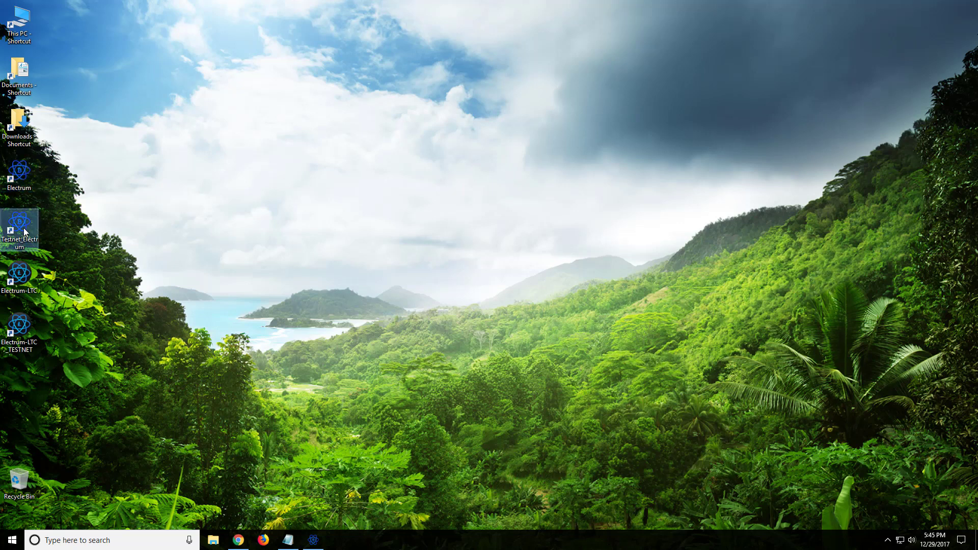
click(55, 228)
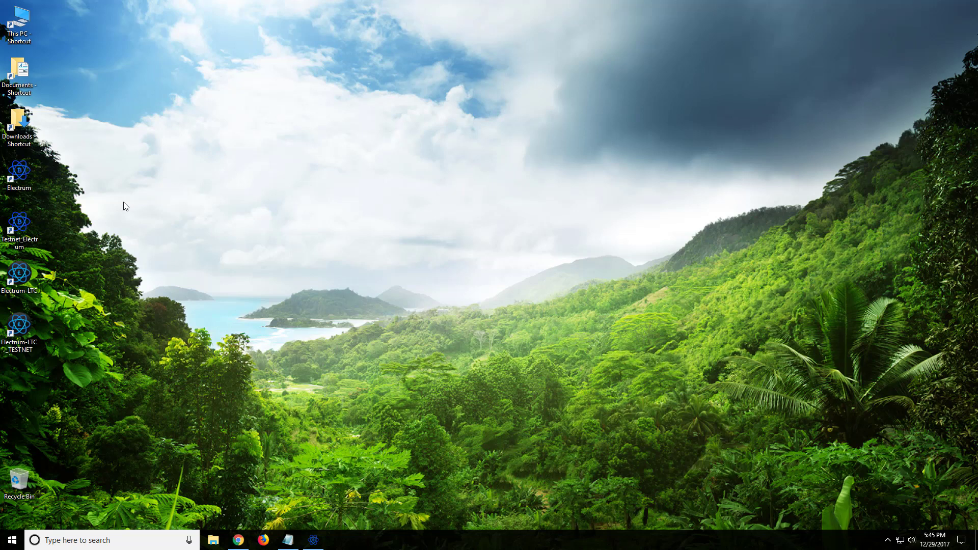
double_click(8, 214)
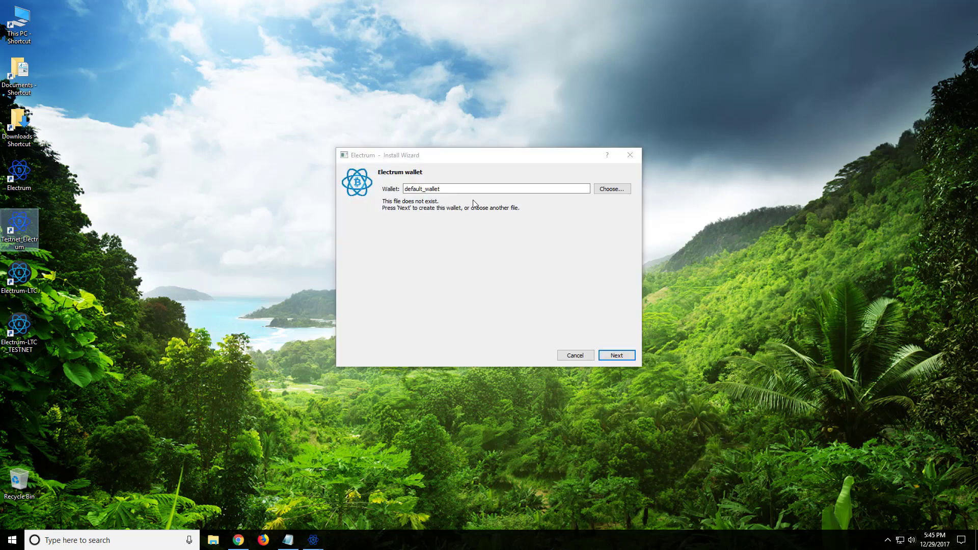
drag(451, 191, 385, 191)
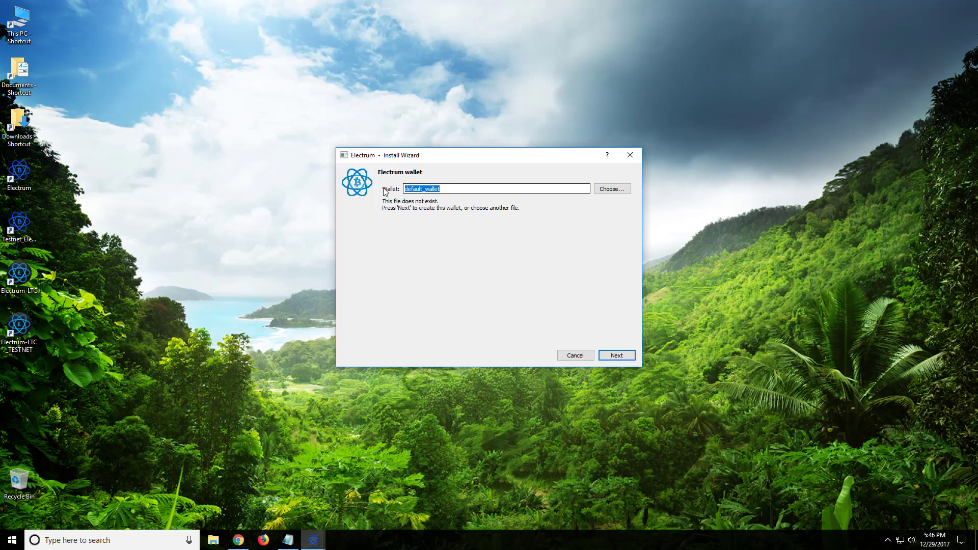
text(546_test_multisig_A)
key(Return)
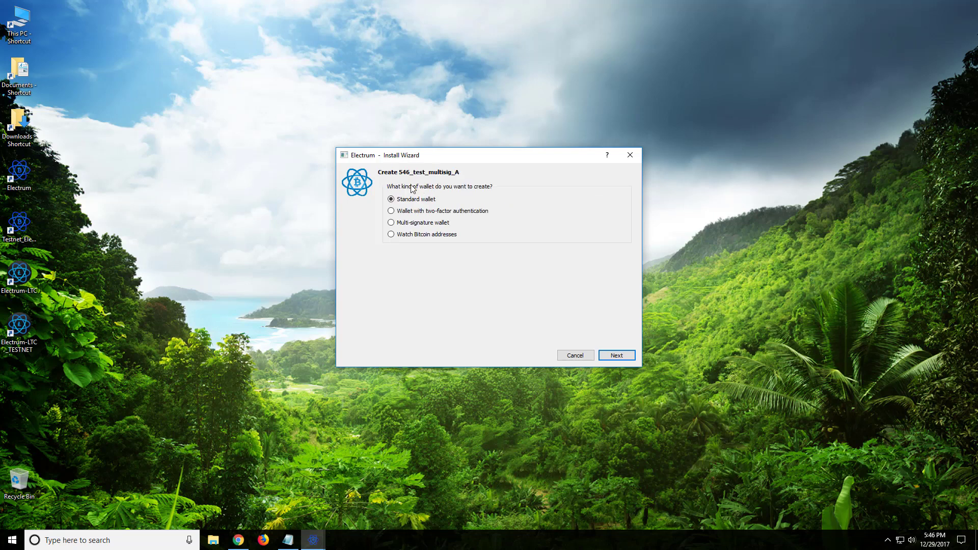
Step: Choose a multi-signature wallet with 2 cosigners requiring 2 signatures
click(422, 223)
click(613, 356)
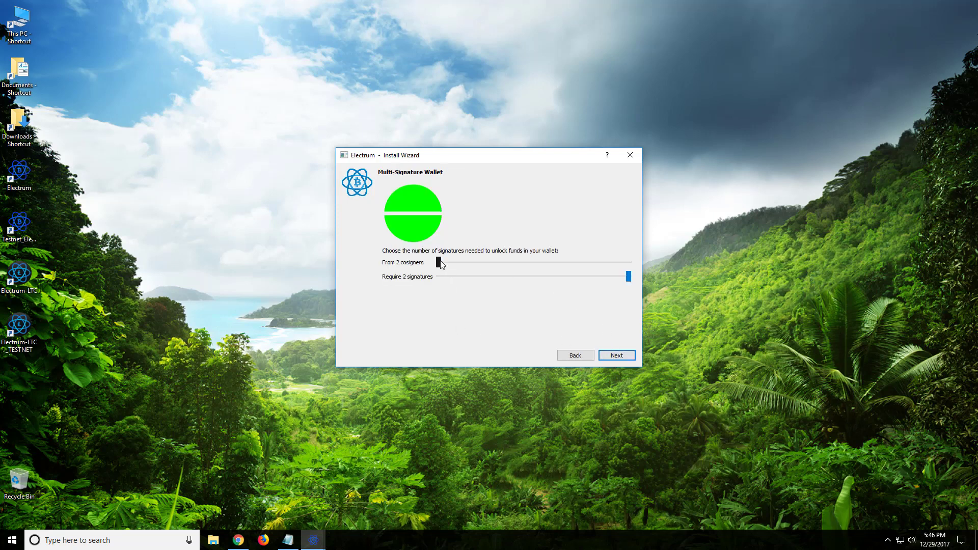
drag(441, 264, 663, 256)
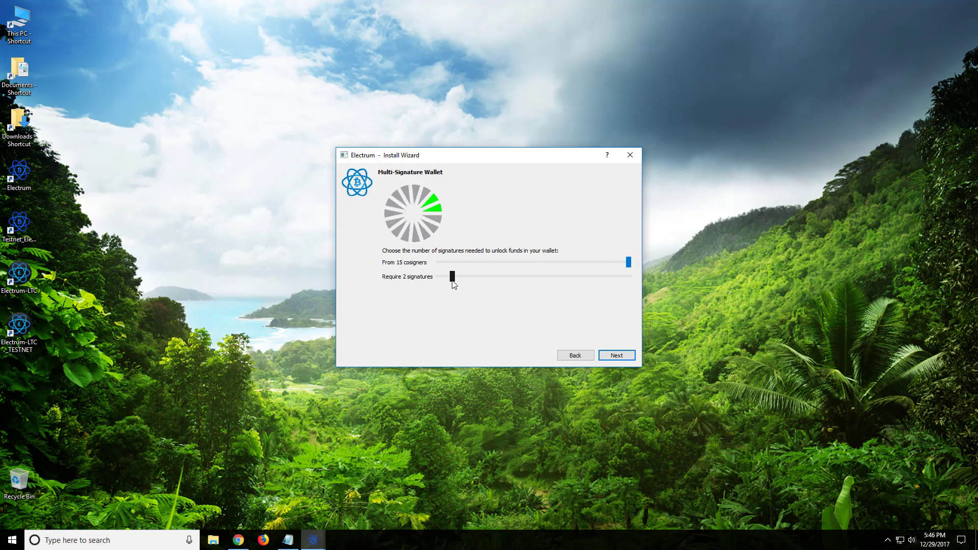
mouse_move(452, 281)
mouse_down()
mouse_move(616, 271)
mouse_move(413, 300)
mouse_move(453, 284)
mouse_up()
drag(628, 262, 460, 264)
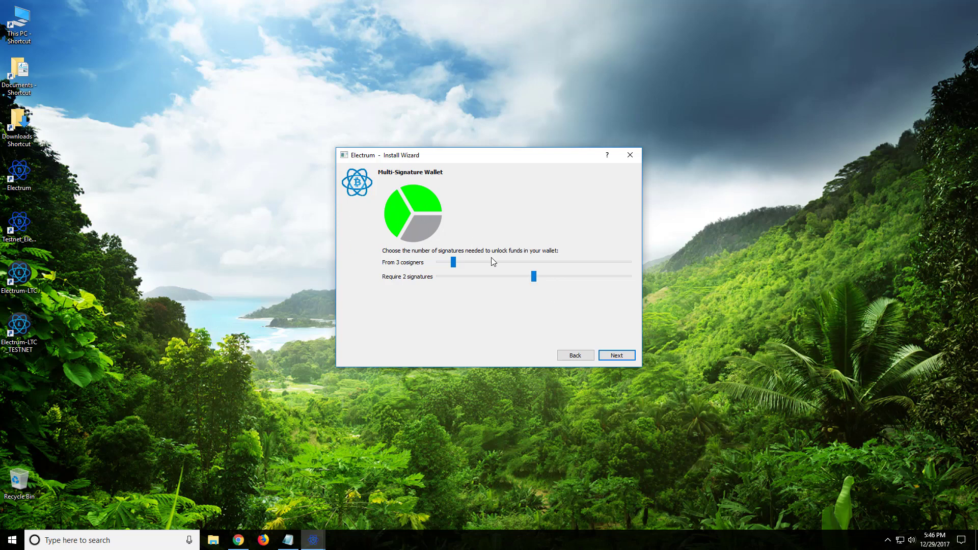
drag(453, 262, 358, 261)
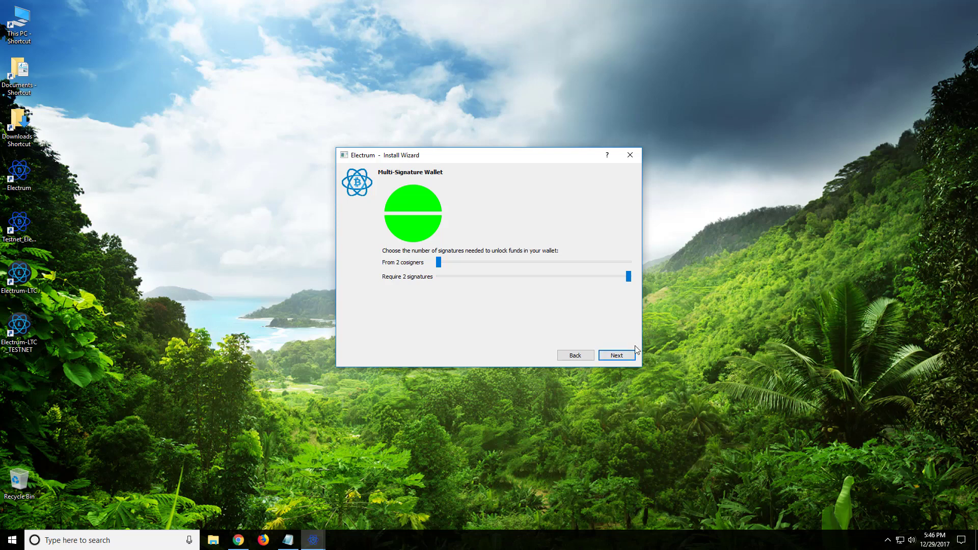
click(617, 358)
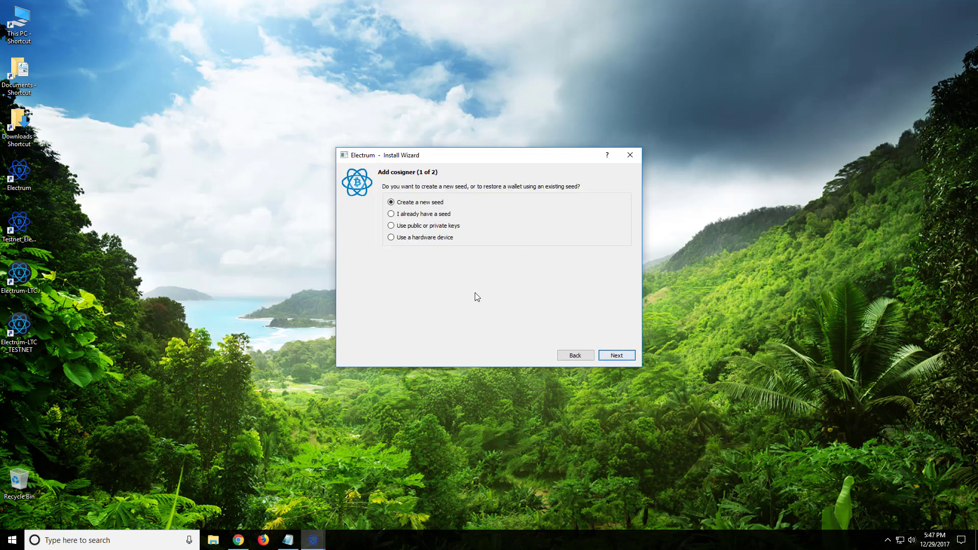
Step: Generate a new seed for cosigner 1 and paste it into a blank Notepad window
click(618, 356)
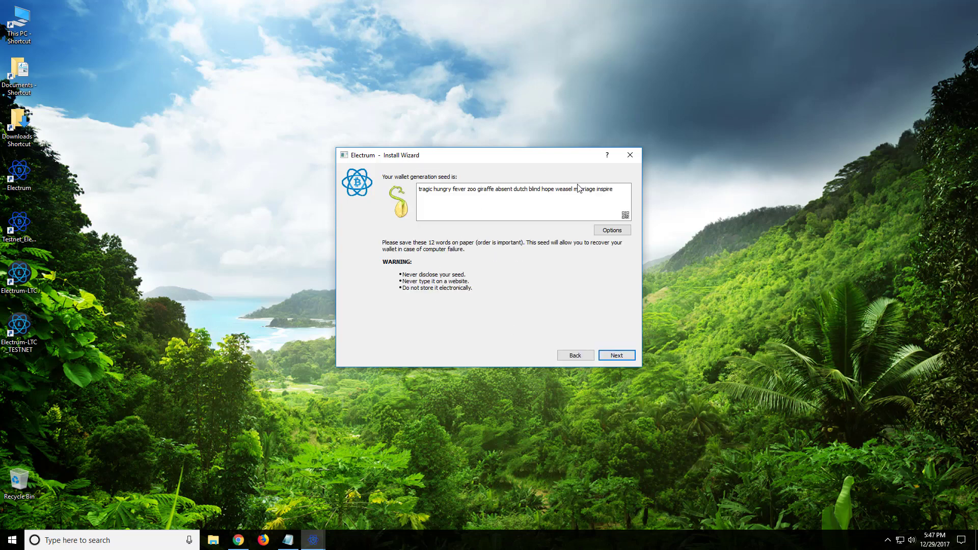
drag(615, 190, 437, 194)
key(ctrl+c)
right_click(446, 190)
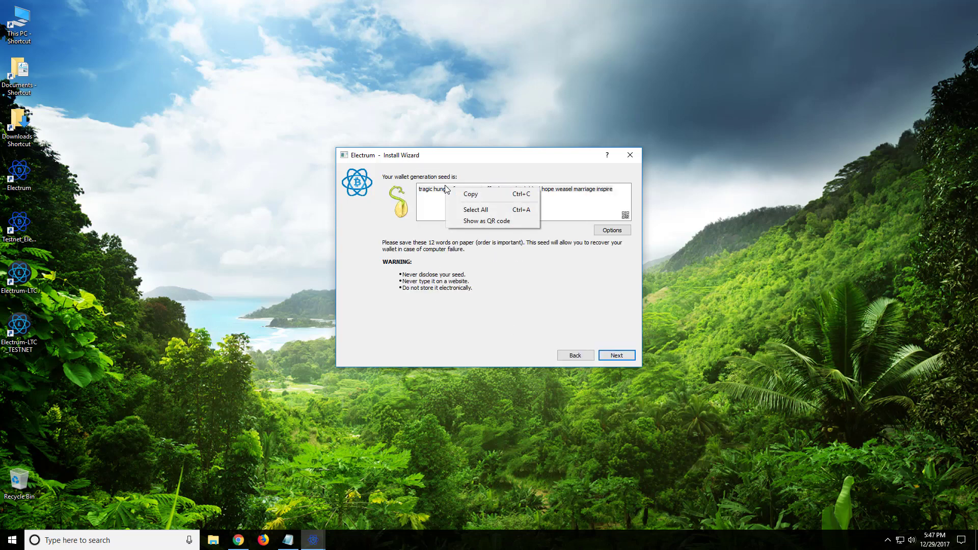
click(465, 194)
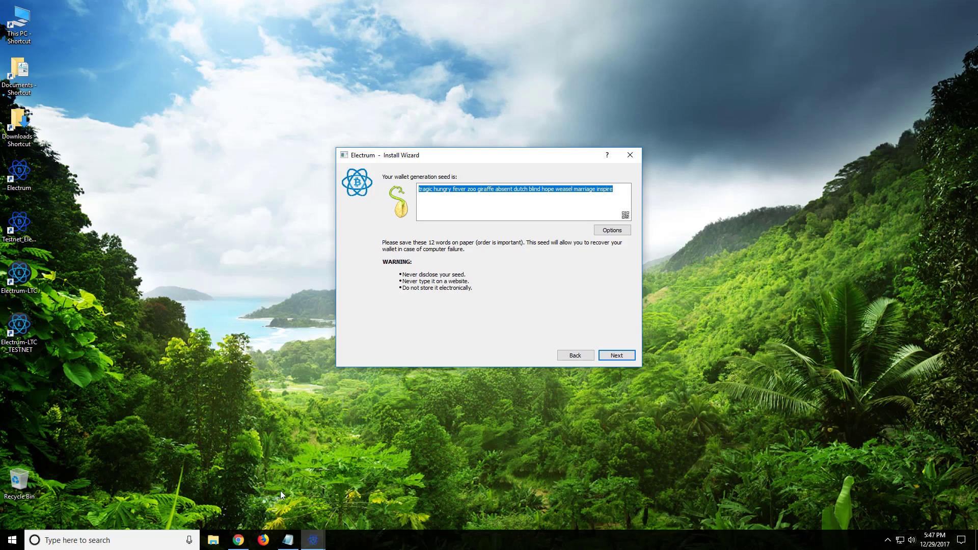
mouse_move(308, 540)
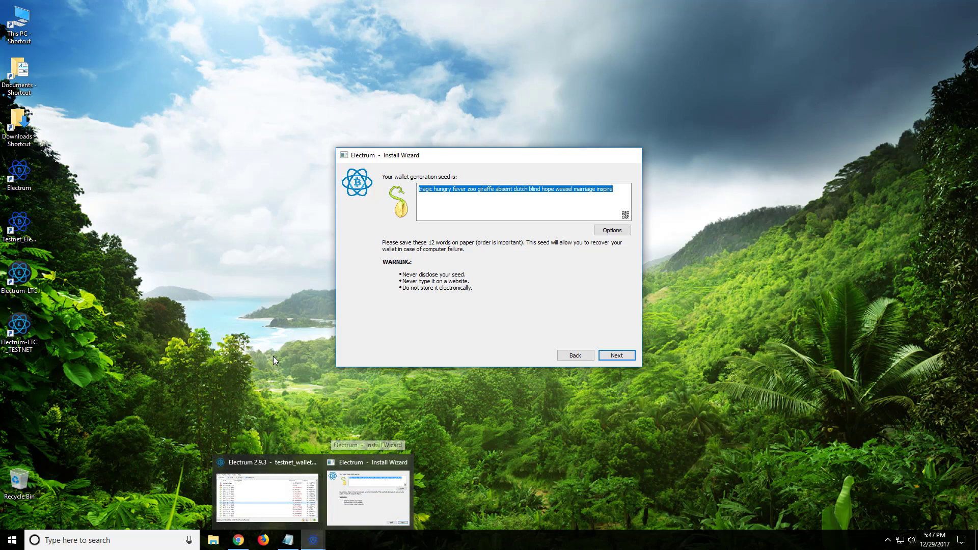
click(288, 540)
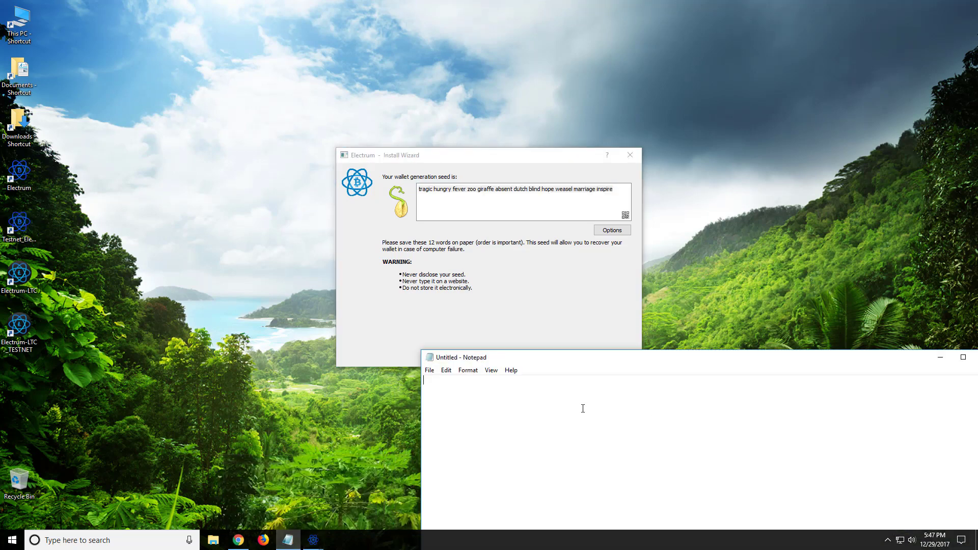
right_click(583, 409)
click(606, 313)
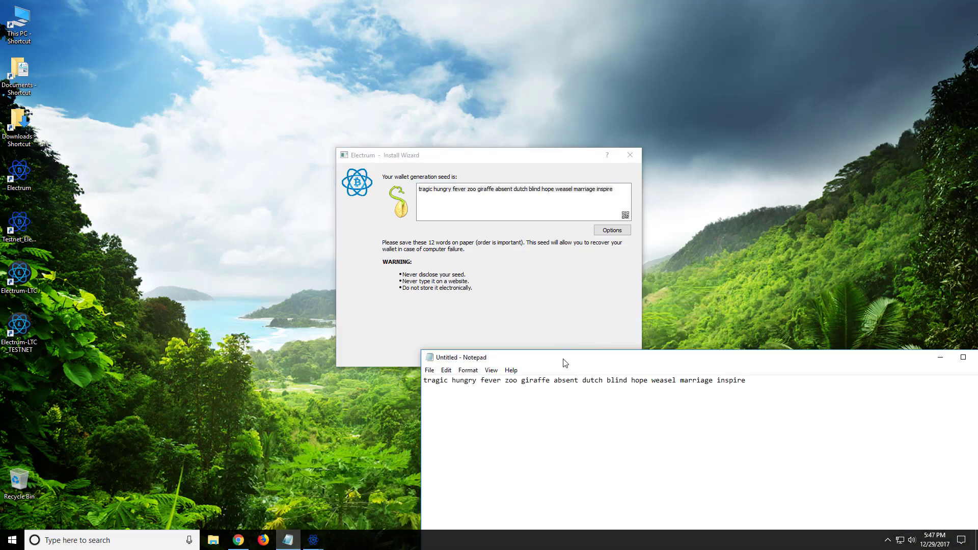
drag(567, 366, 551, 411)
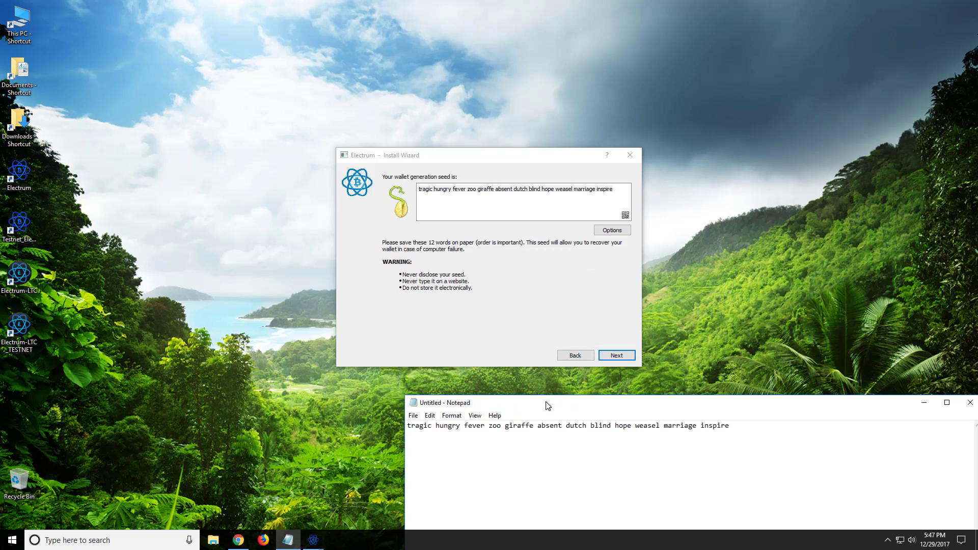
click(609, 352)
Step: Confirm the seed by pasting it back from Notepad
click(617, 355)
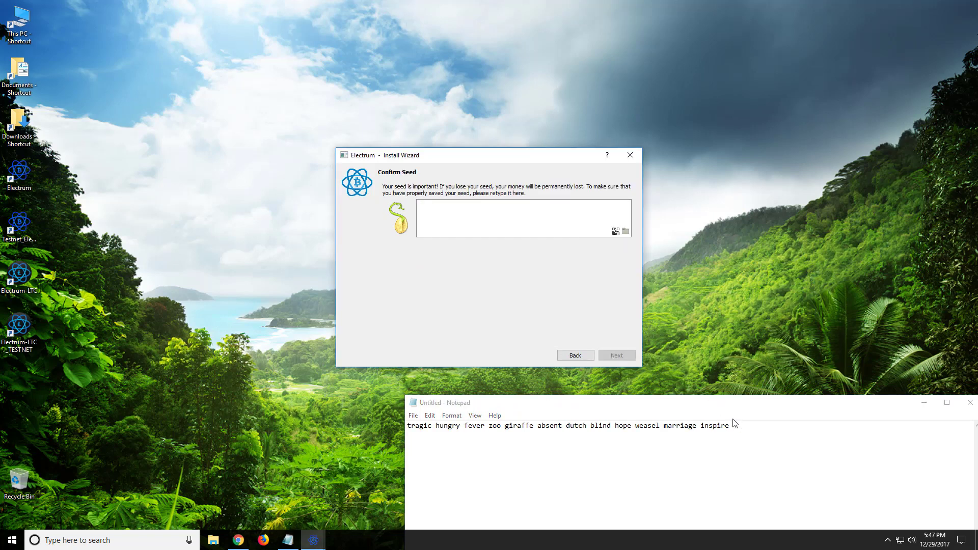
drag(734, 426, 371, 424)
right_click(427, 432)
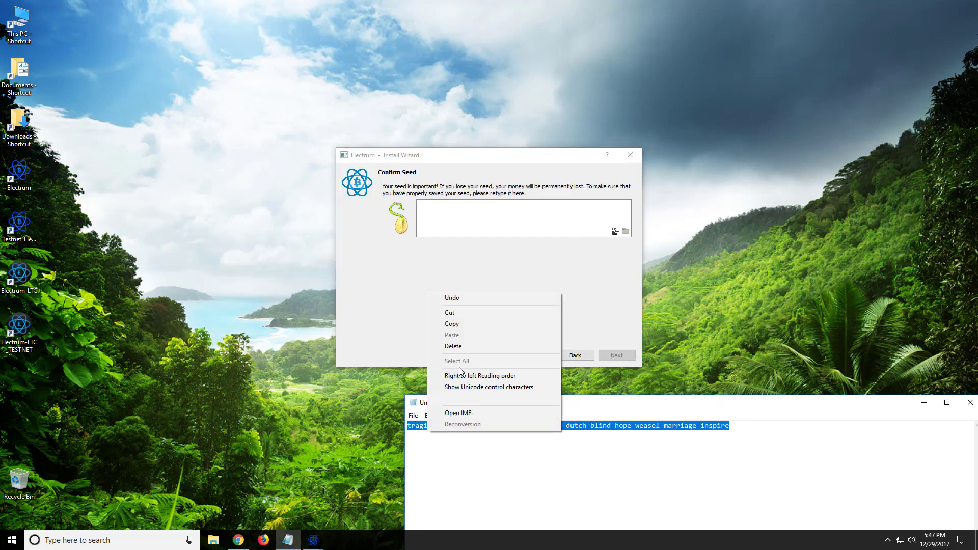
click(465, 326)
right_click(433, 210)
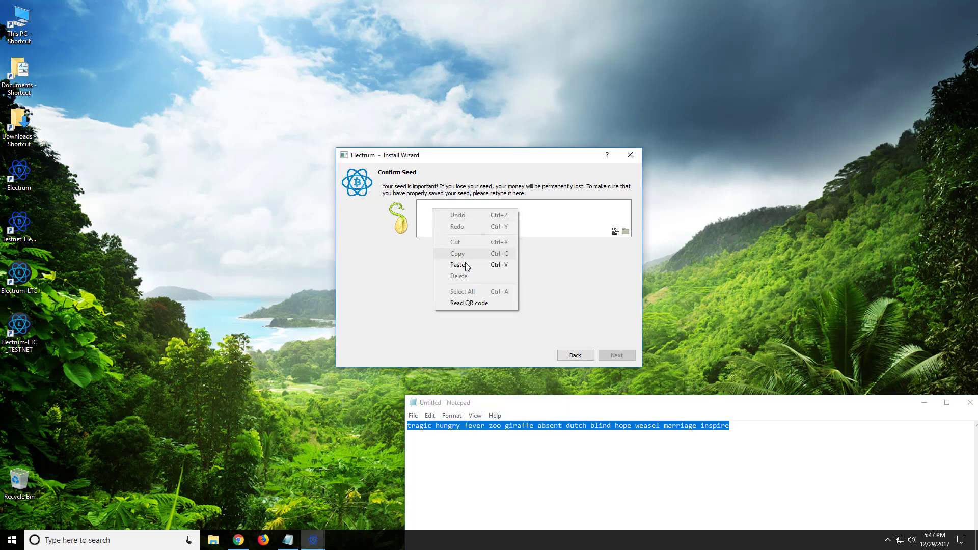
click(466, 264)
click(616, 356)
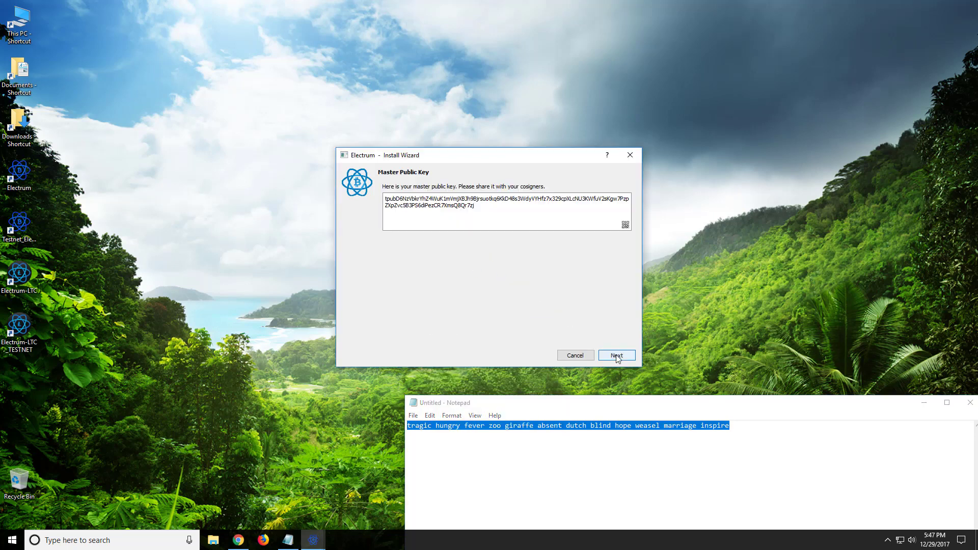
Step: Save the first cosigner's master public key in Notepad below the seed
drag(511, 210, 174, 183)
right_click(444, 205)
click(472, 210)
click(762, 440)
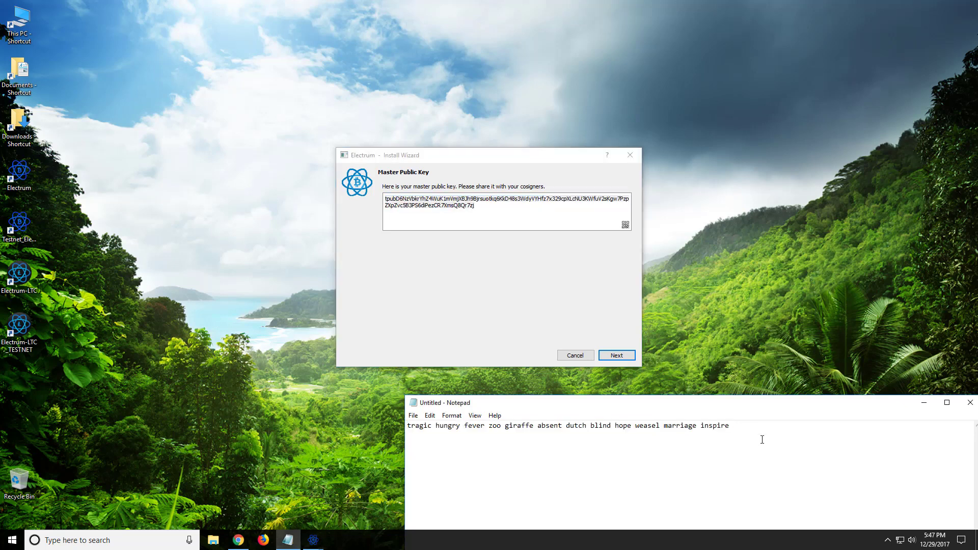
key(Return)
key(Return)
key(ctrl+v)
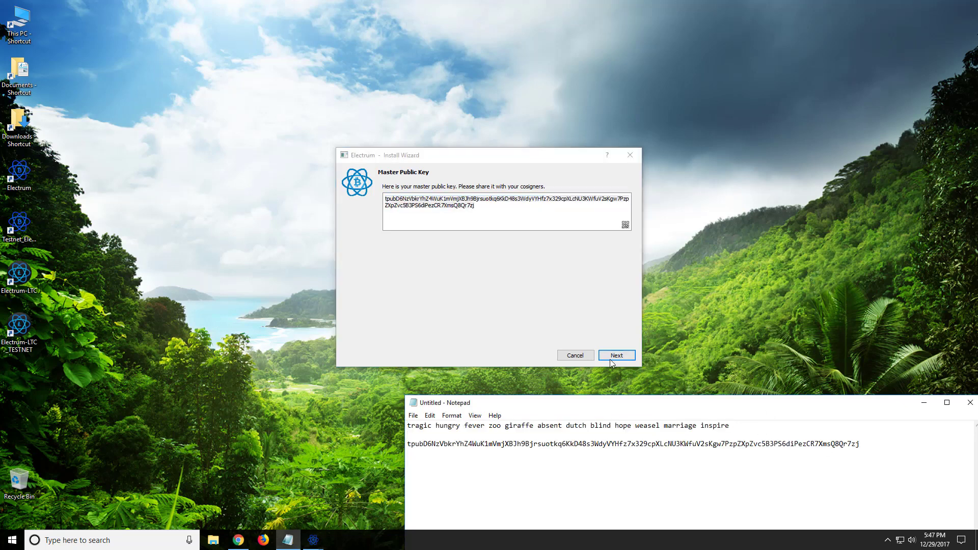
click(610, 358)
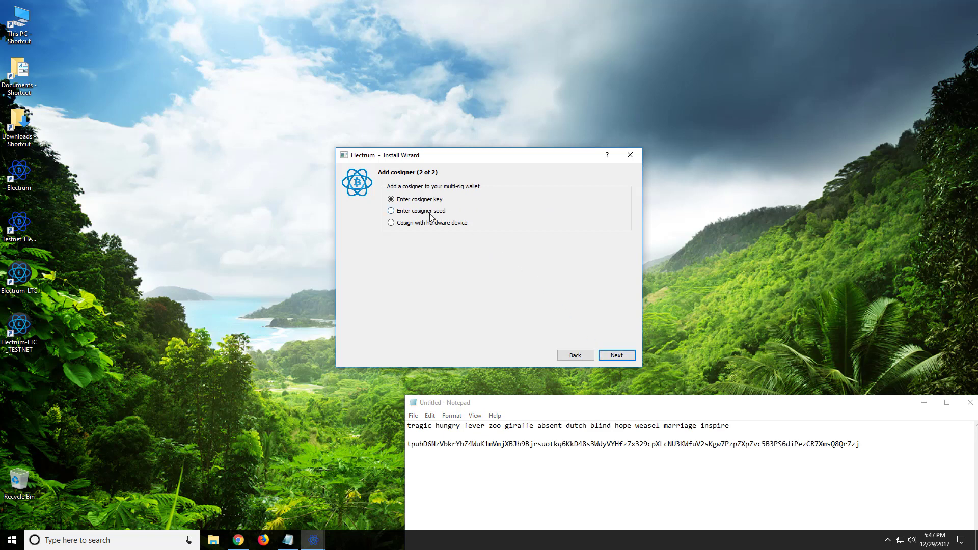
Step: Close the first wizard and start a second testnet wallet named 548_test_multisig_B
click(630, 155)
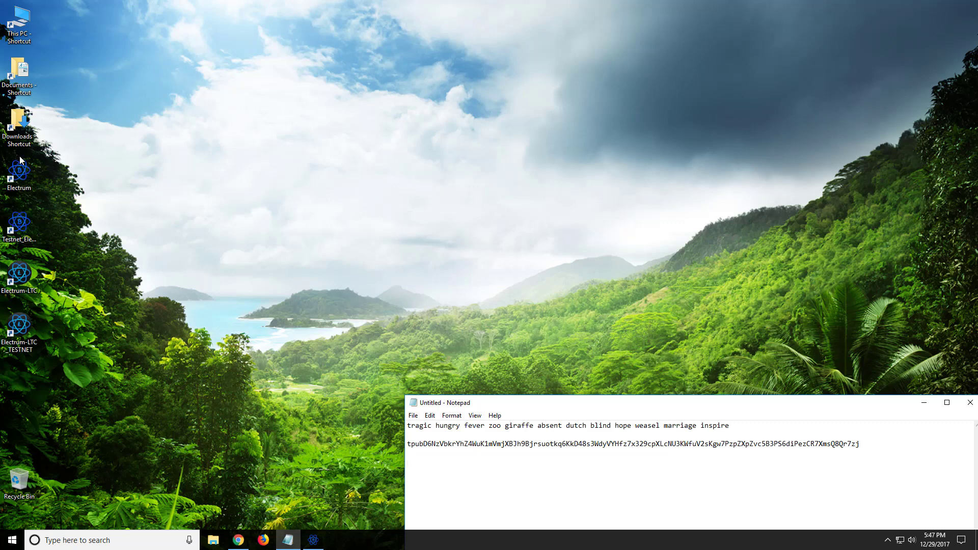
click(24, 225)
double_click(23, 225)
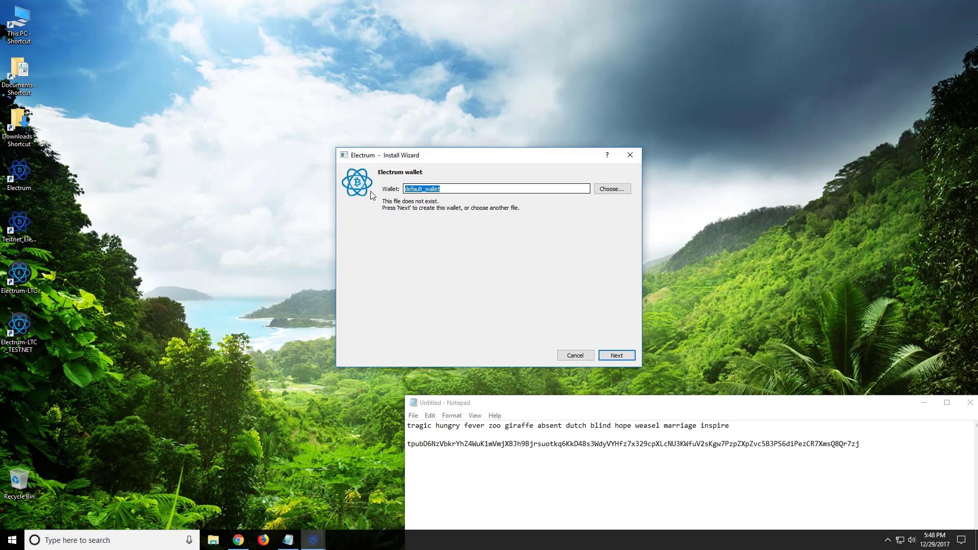
text(548_test_multisig_B)
Step: Create 548_test_multisig_B as a 2-of-2 multi-signature wallet with a new seed
click(613, 355)
click(414, 222)
click(616, 360)
click(615, 356)
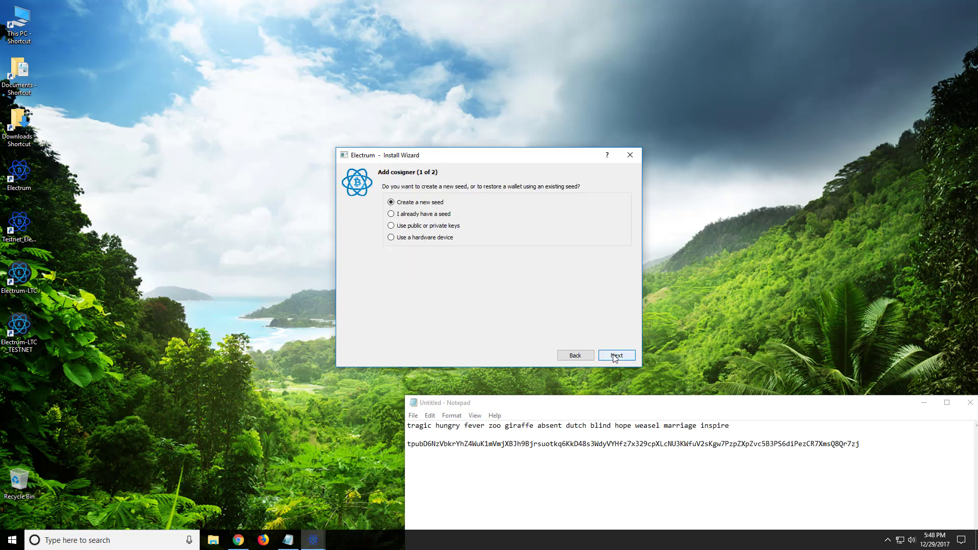
click(621, 357)
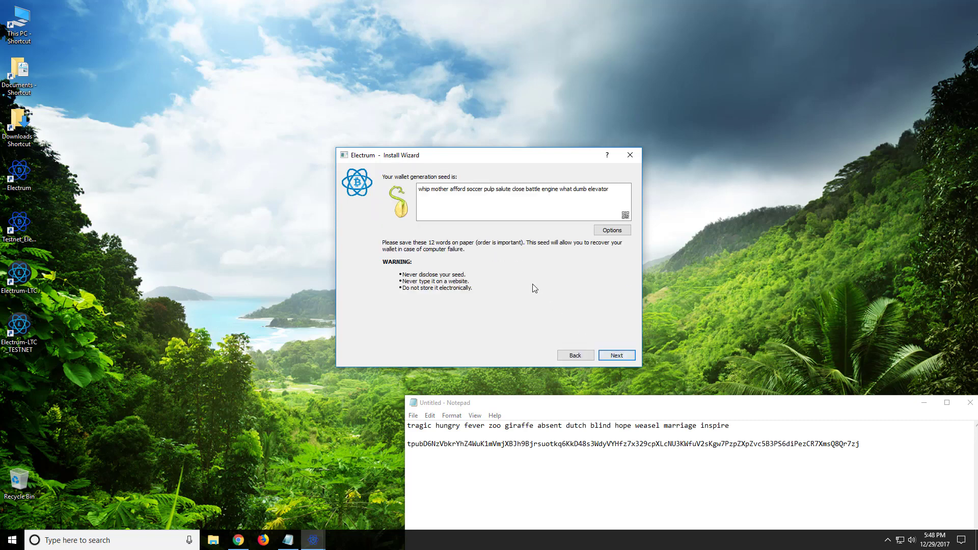
Step: Save wallet B's new seed on a new line in Notepad
drag(612, 192, 391, 191)
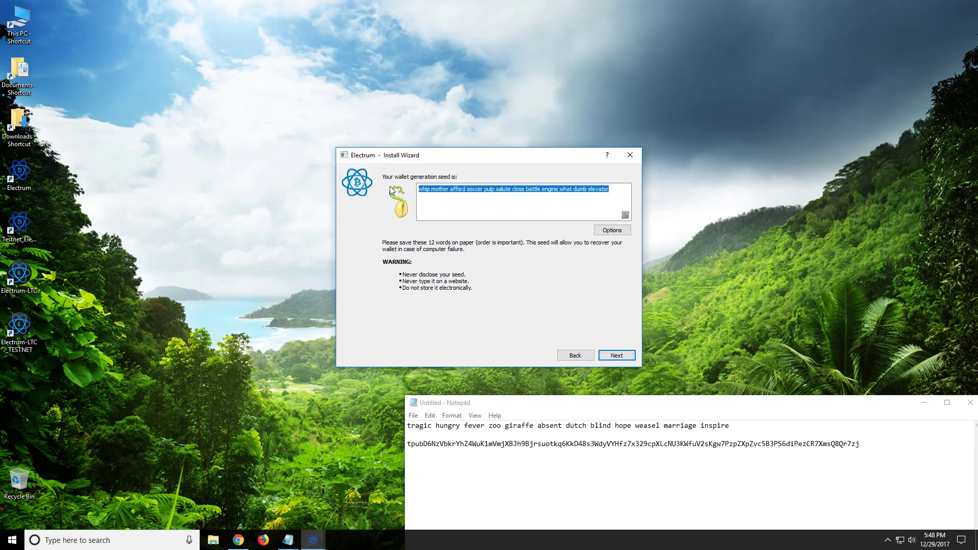
right_click(449, 187)
click(462, 194)
click(855, 462)
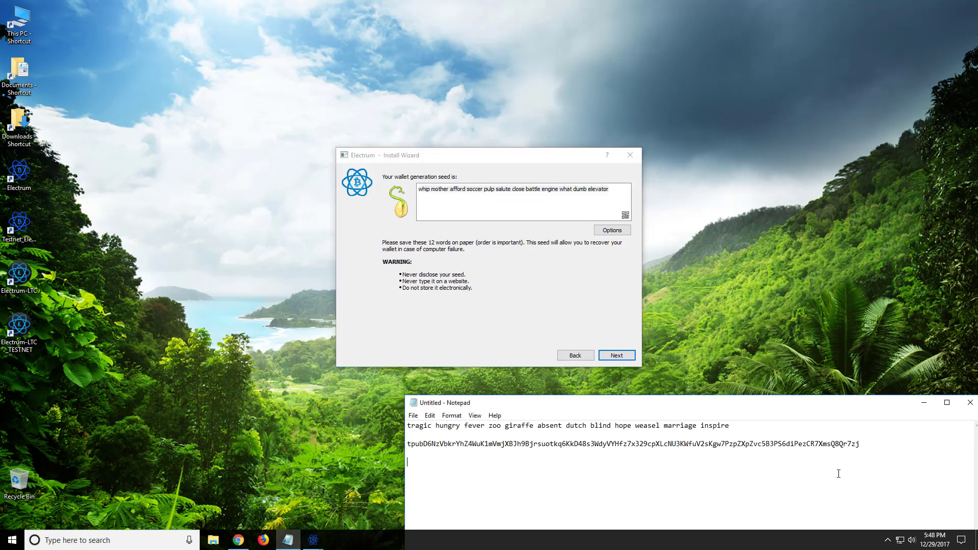
key(ctrl+v)
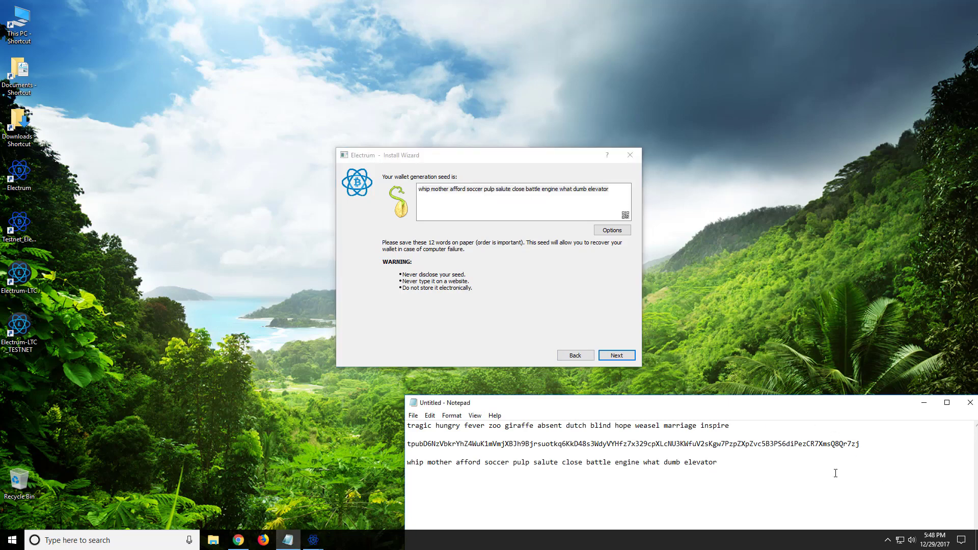
Step: Confirm wallet B's seed by pasting it from Notepad
click(611, 357)
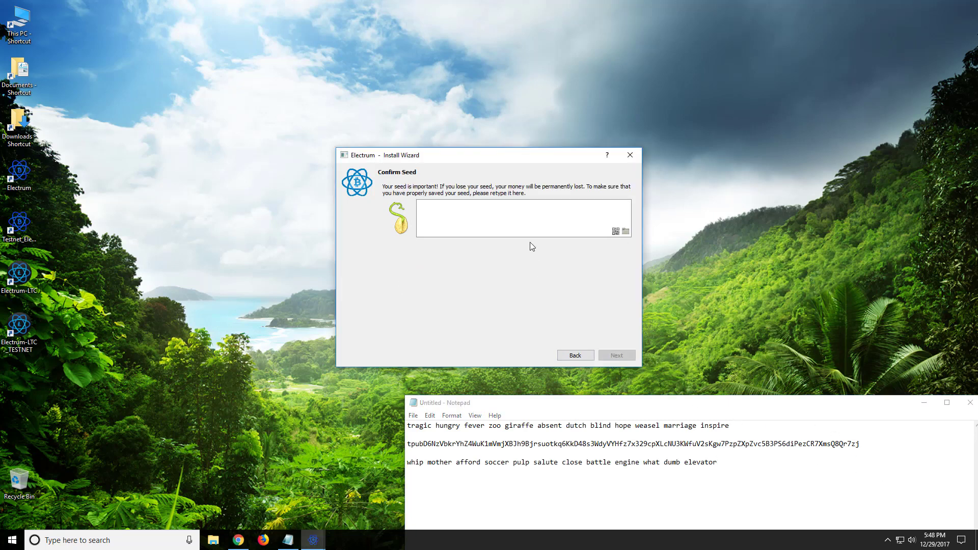
drag(720, 462, 395, 467)
click(500, 224)
key(ctrl+v)
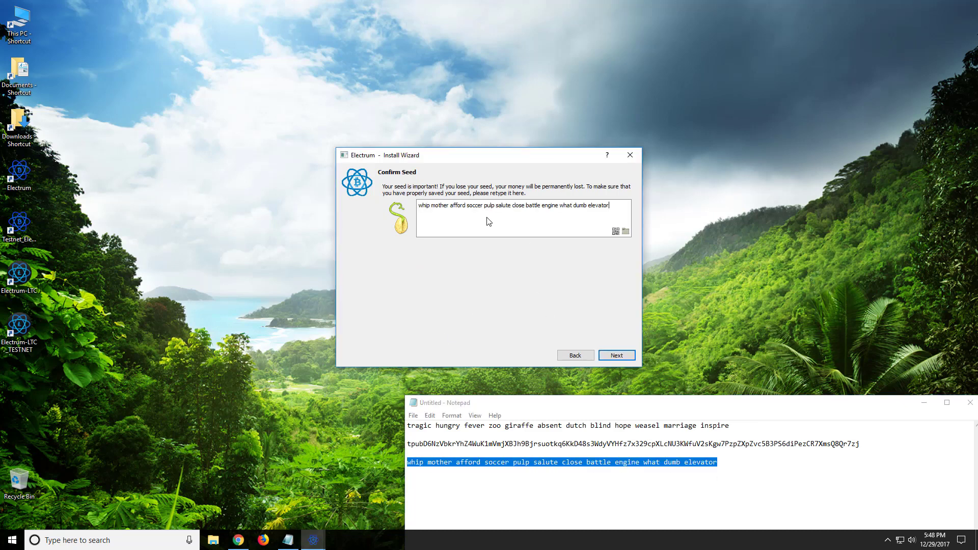
click(614, 355)
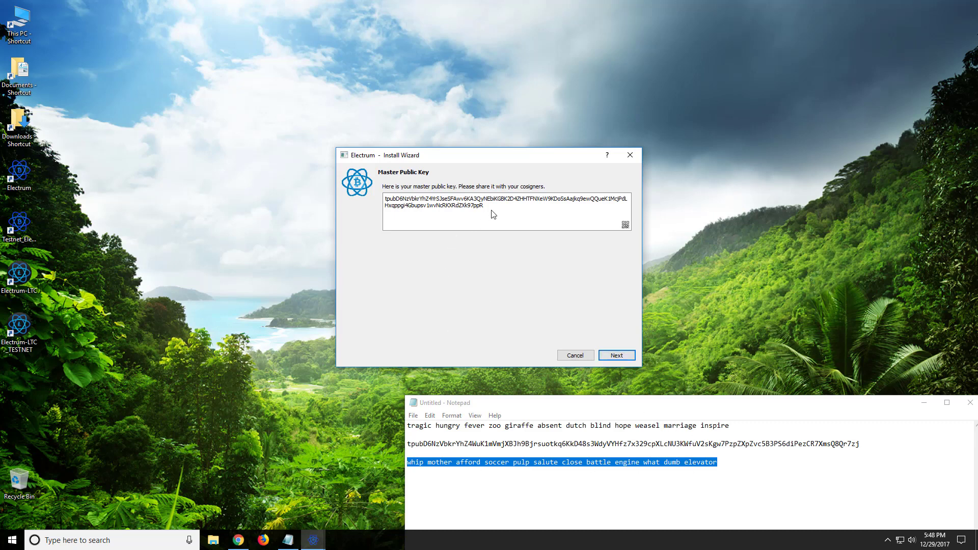
Step: Save wallet B's master public key in Notepad below its seed
key(ctrl+a)
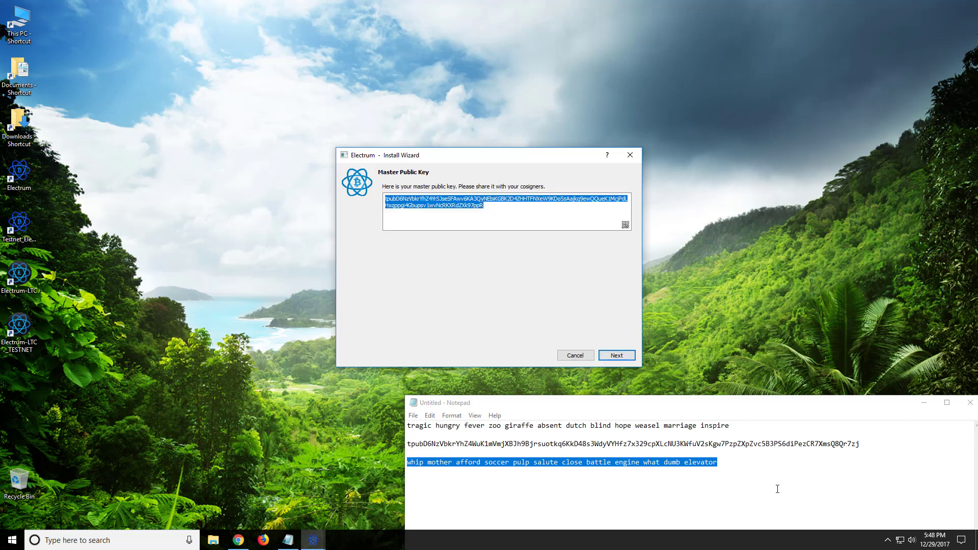
click(778, 489)
key(Return)
key(ctrl+v)
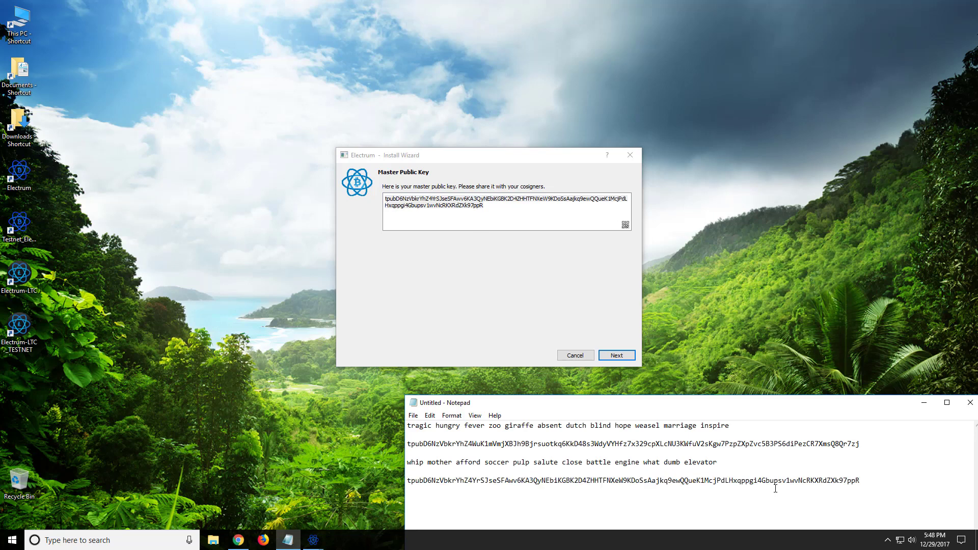
click(617, 355)
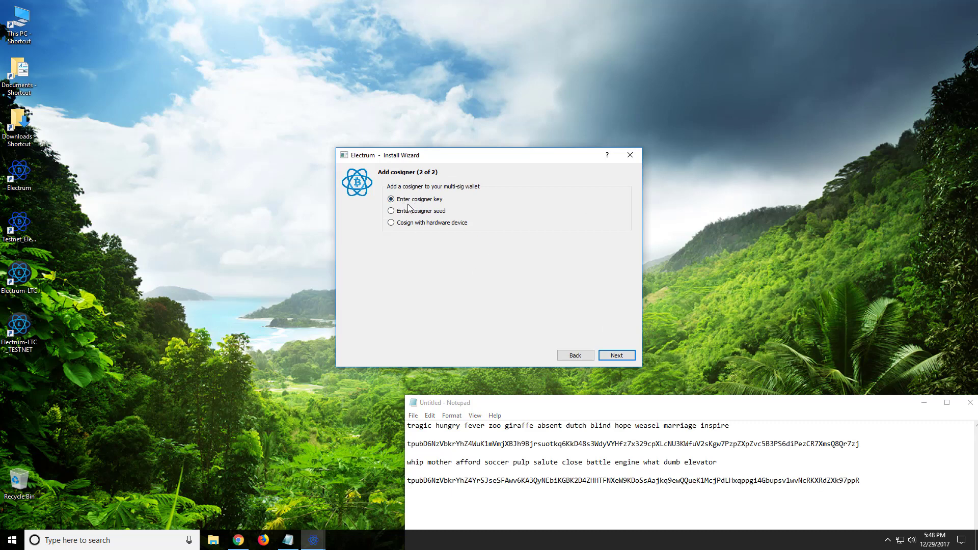
Step: Add the first wallet's saved master public key as cosigner 2
click(620, 356)
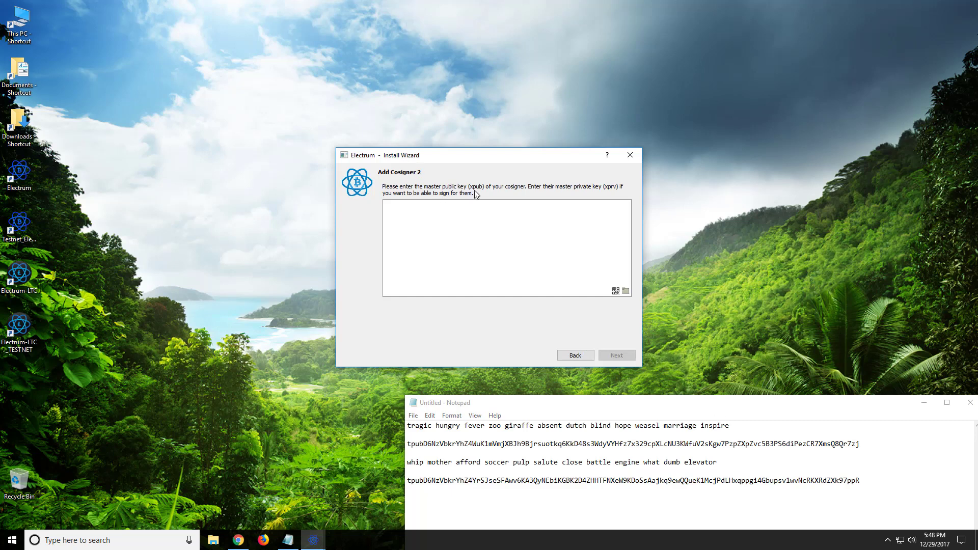
drag(876, 442, 766, 436)
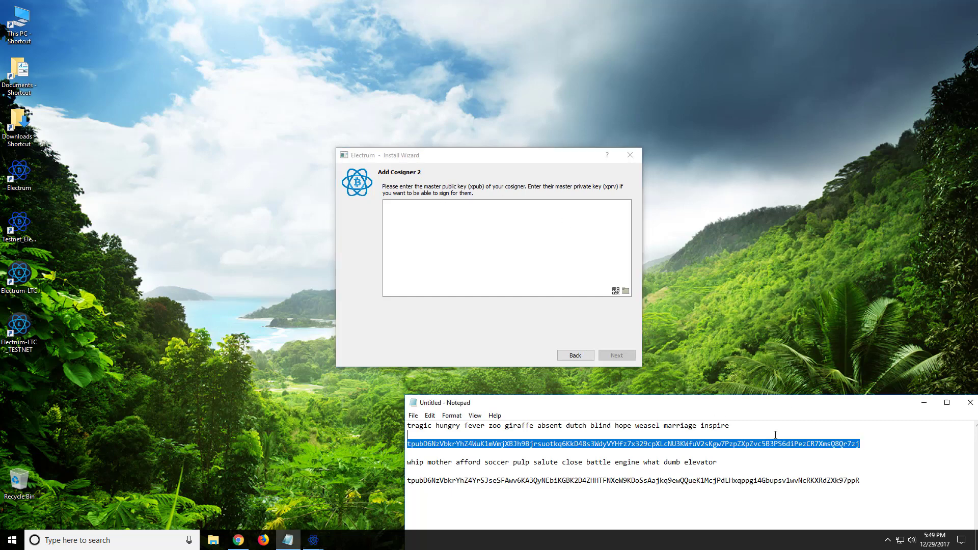
drag(380, 442, 381, 443)
click(502, 253)
key(ctrl+v)
click(609, 356)
Step: Password-protect 548_test_multisig_B and view its receiving address
click(530, 200)
text(•••••••••)
key(Tab)
text(•••••••••)
key(Return)
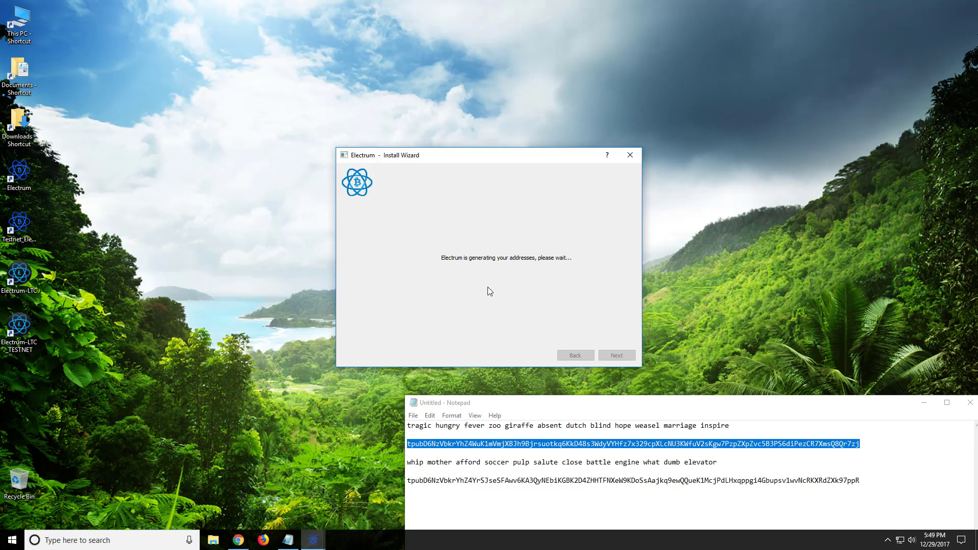
click(148, 68)
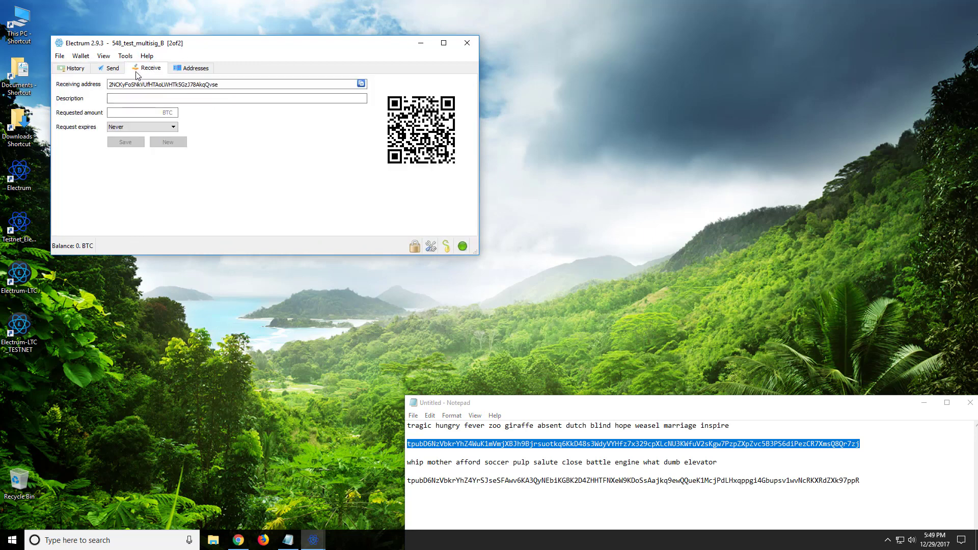
Step: Start wallet 549_test_multisig_A as a 2-of-2 multisig restored from an existing seed
click(63, 57)
click(87, 91)
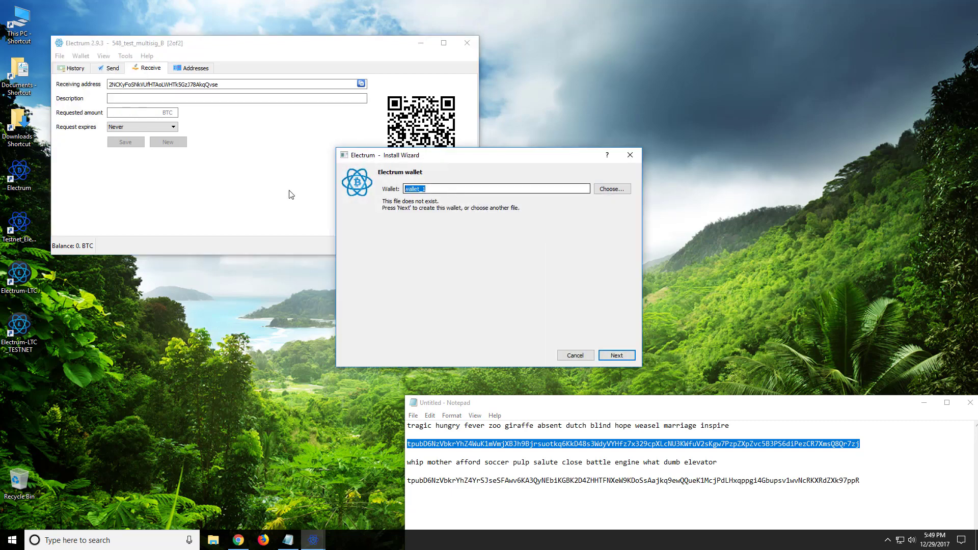
text(549_test_multisig_A)
click(614, 355)
click(422, 225)
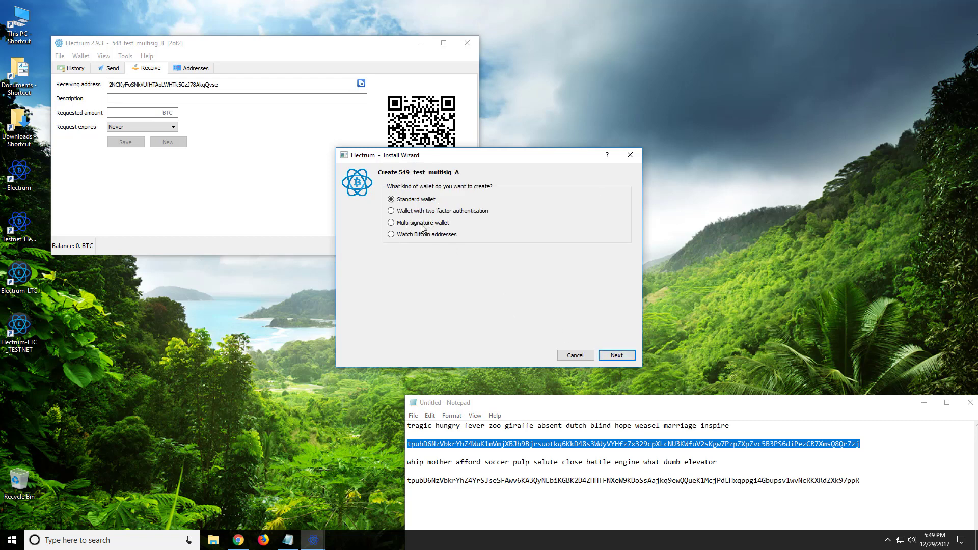
click(618, 359)
click(616, 359)
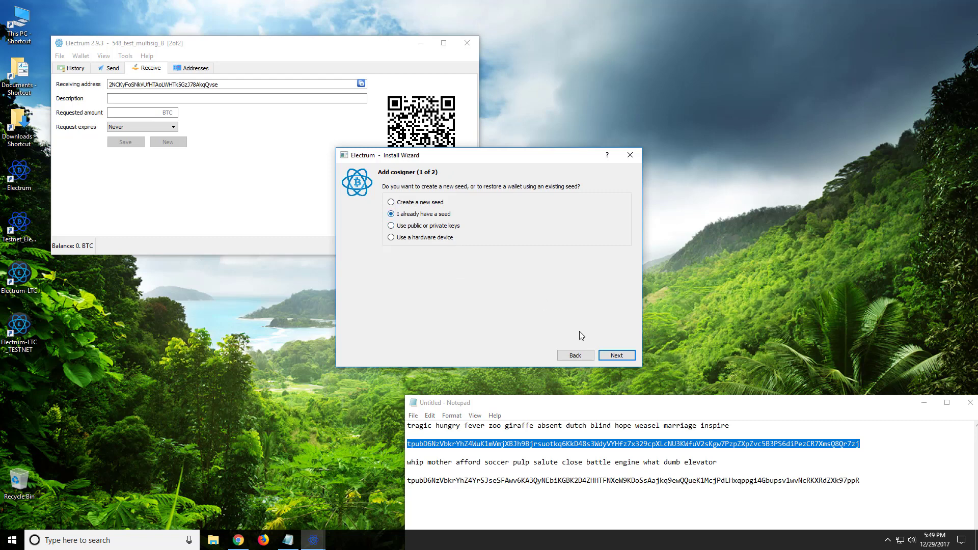
click(617, 356)
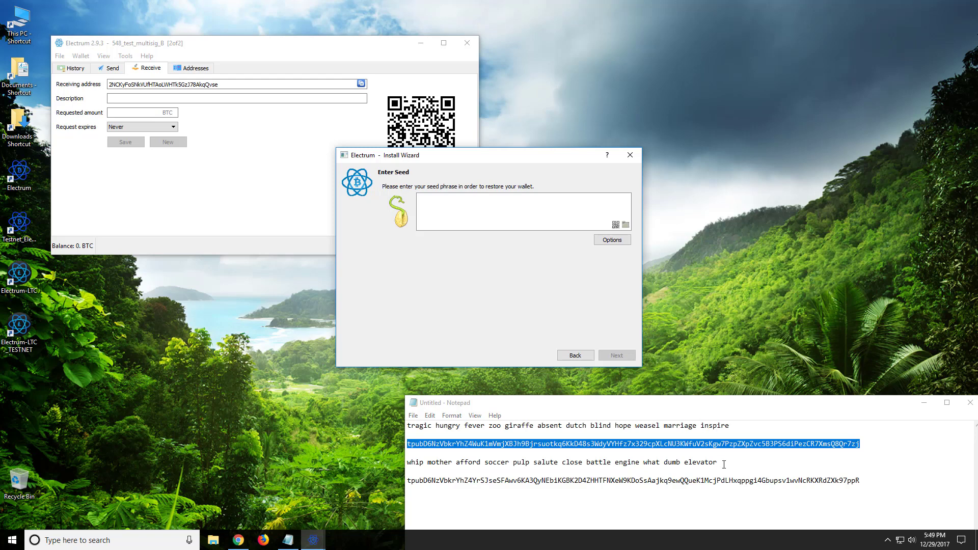
click(81, 56)
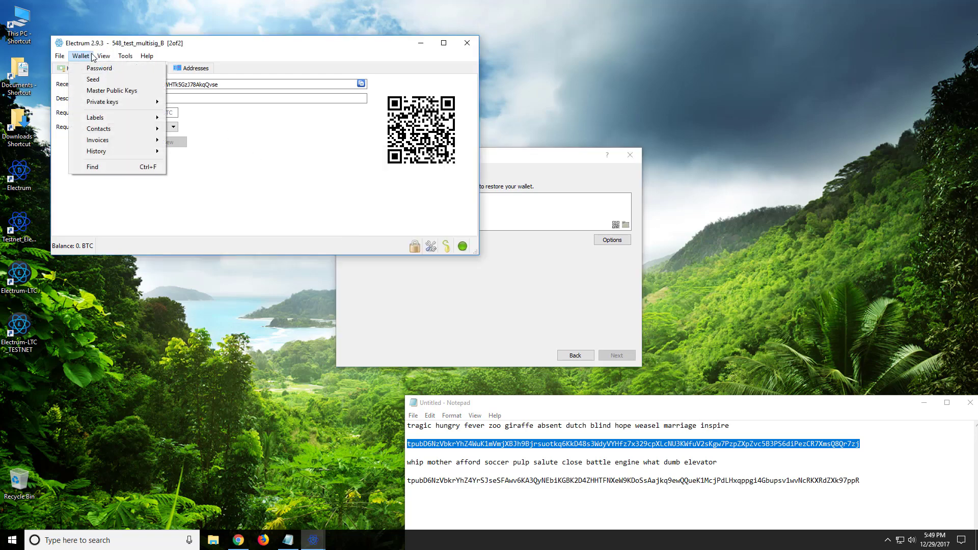
click(94, 80)
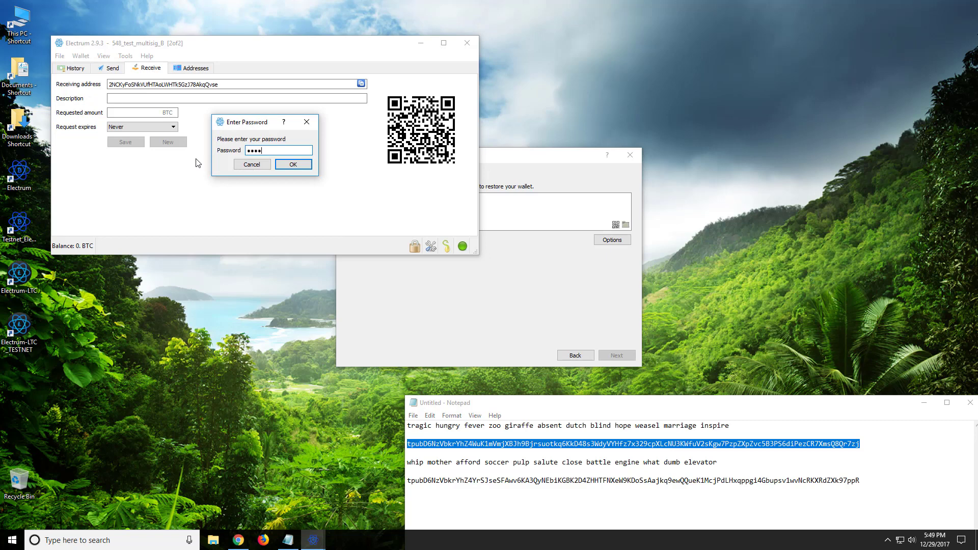
key(Return)
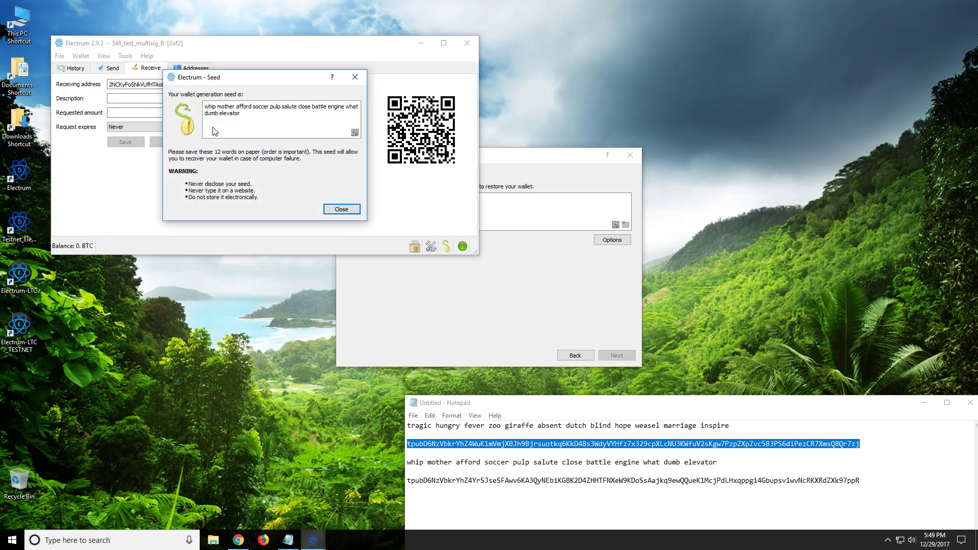
click(341, 210)
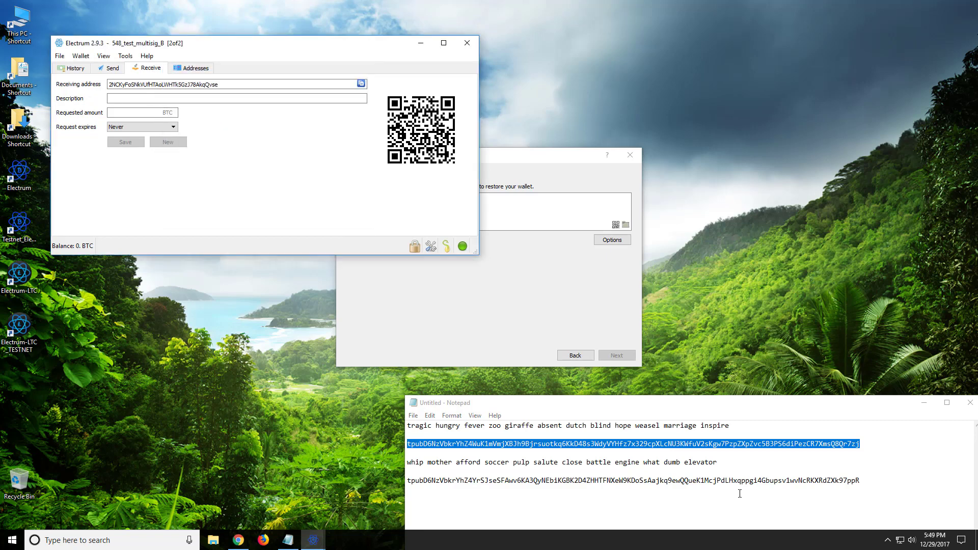
drag(740, 428, 397, 423)
key(ctrl+c)
Step: Restore cosigner 1 from the first seed saved in Notepad
click(512, 204)
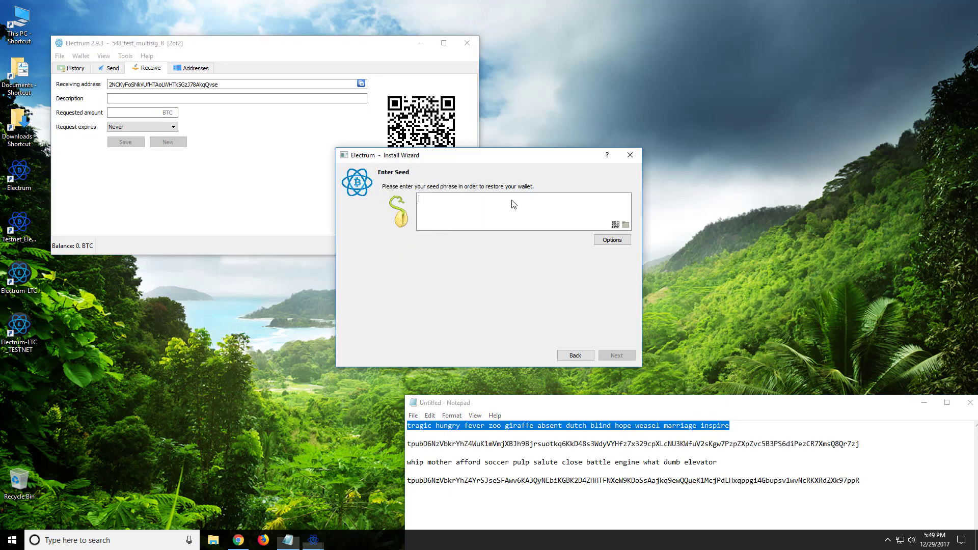
key(ctrl+v)
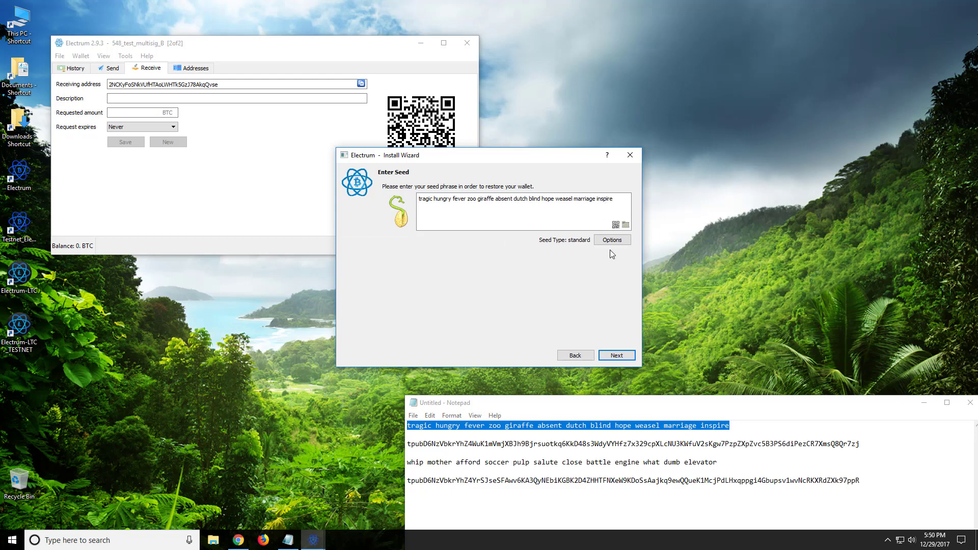
click(605, 353)
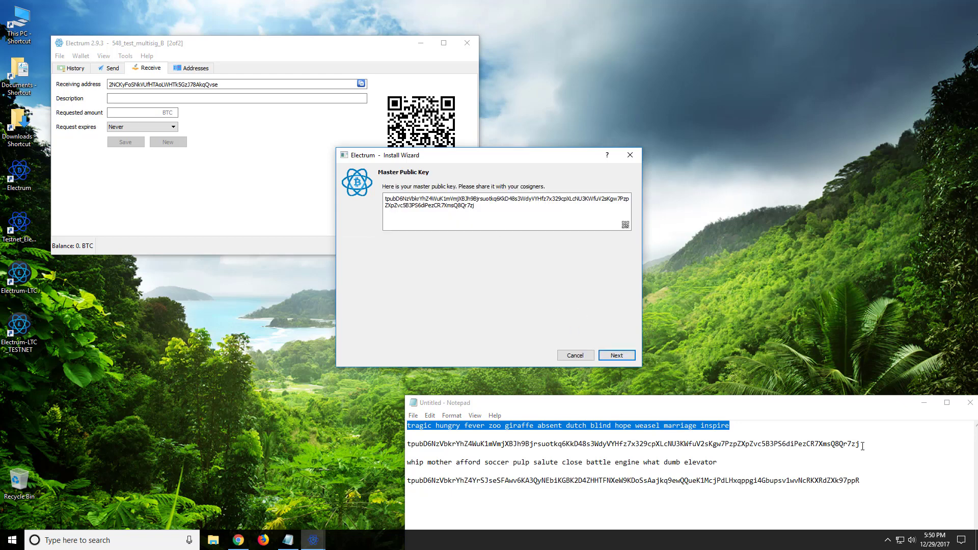
click(616, 356)
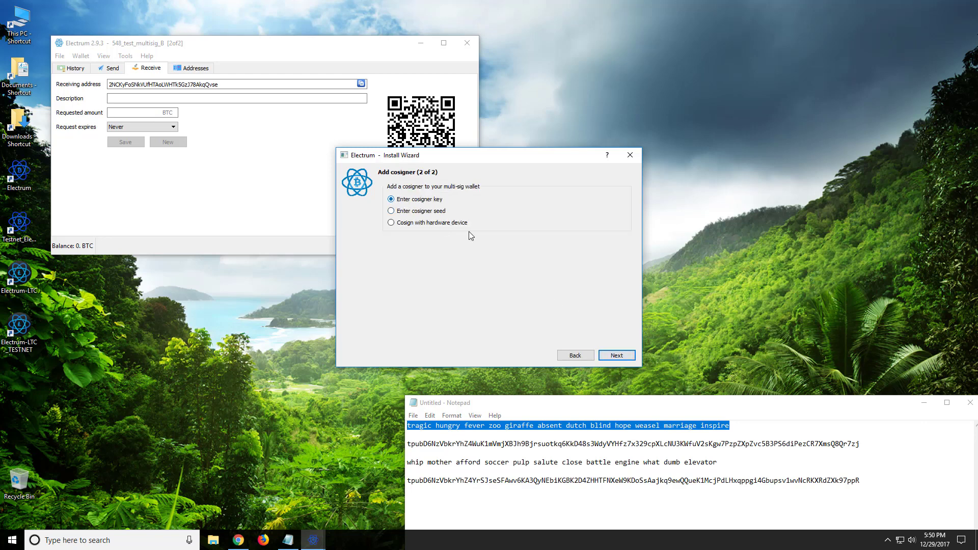
click(604, 354)
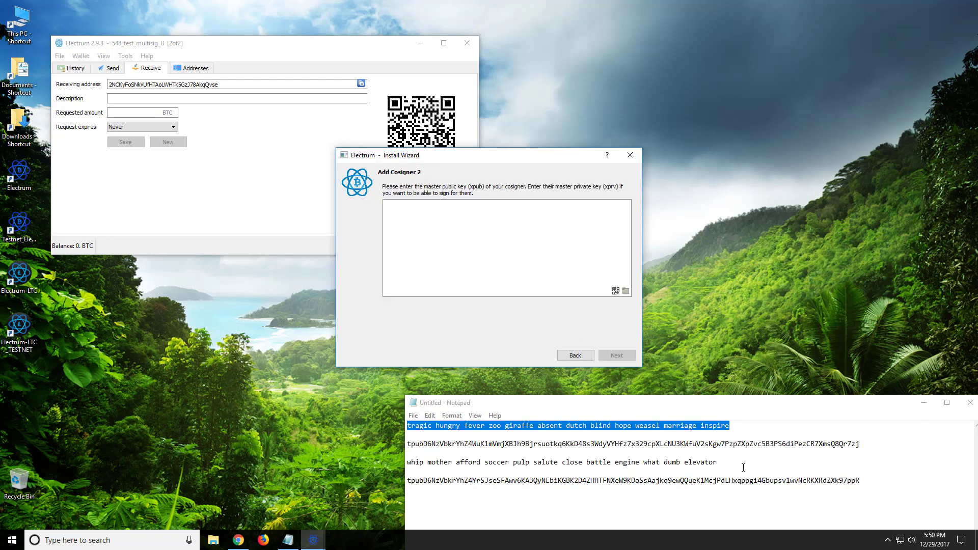
Step: Add wallet B's master public key as cosigner 2
drag(864, 482, 402, 486)
key(ctrl+c)
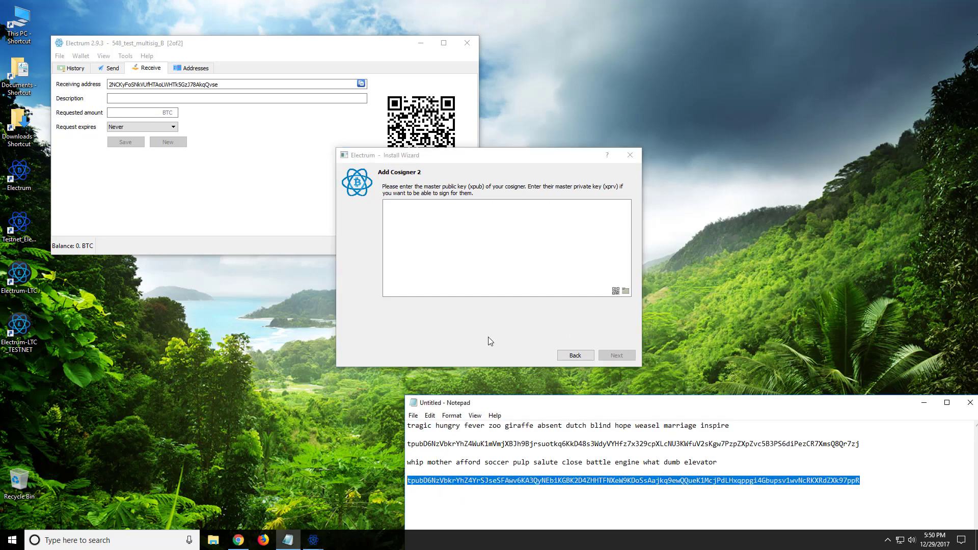
click(530, 218)
key(ctrl+v)
click(627, 358)
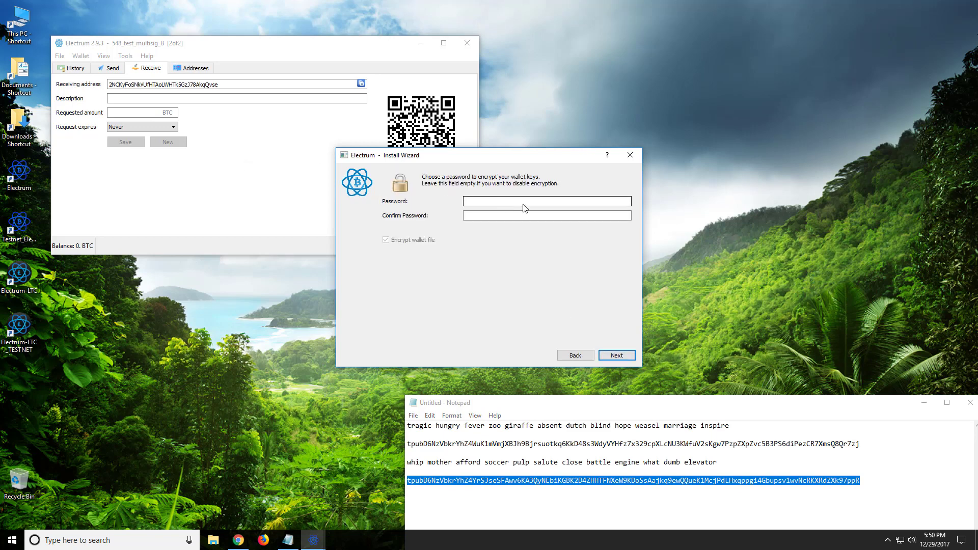
Step: Set the wallet password, entering it twice
text(123456789)
key(Tab)
text(123456789)
key(Return)
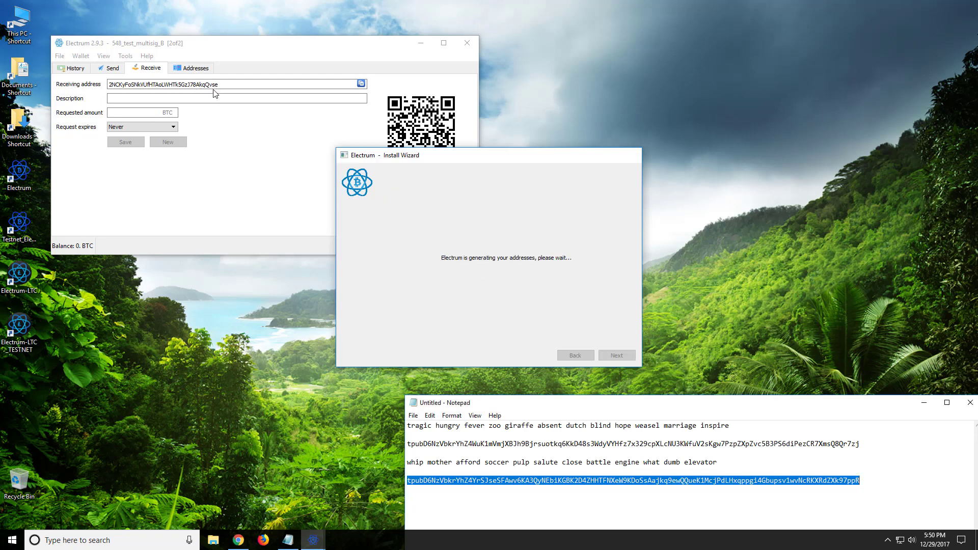
Step: Show wallet A's receiving address and bring testnet_wallet_1 (1.38117237 BTC) forward
drag(220, 51, 666, 59)
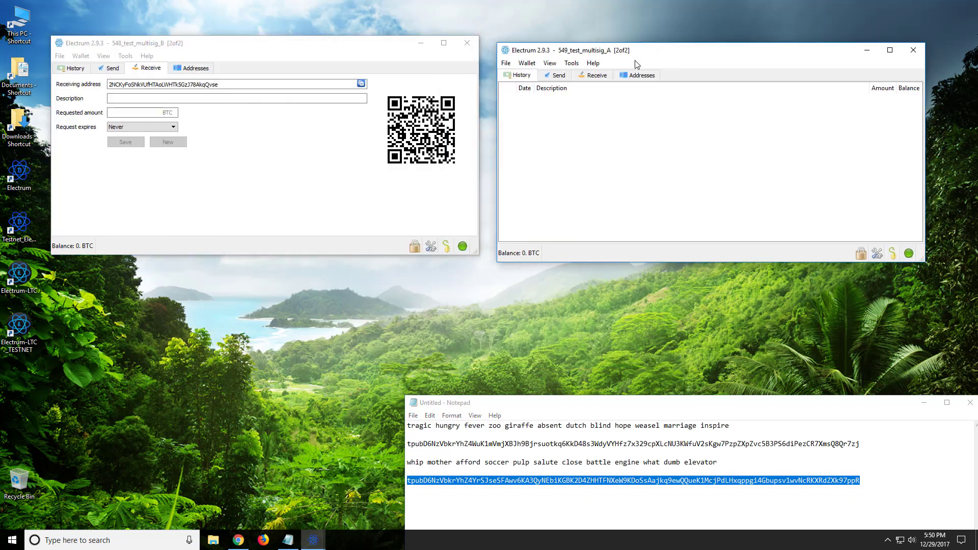
click(595, 75)
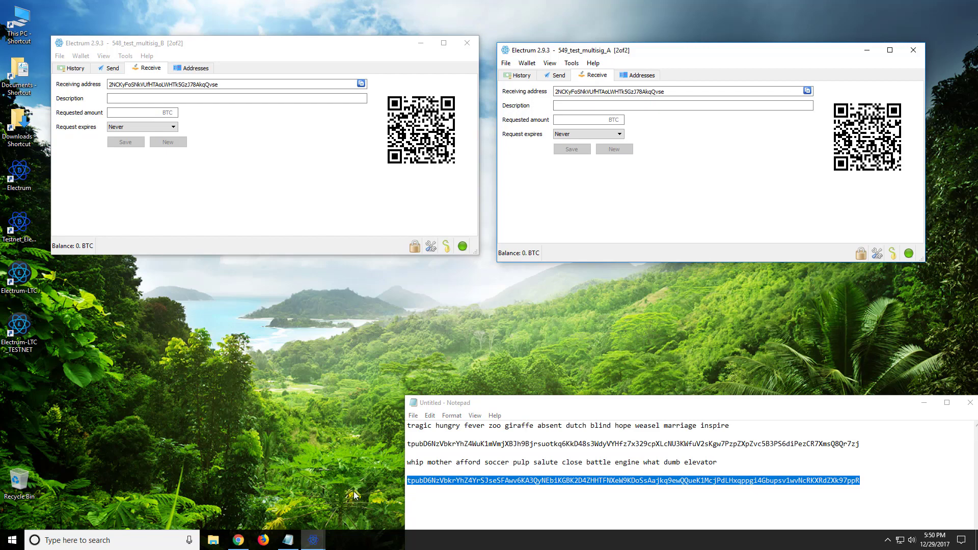
mouse_move(313, 539)
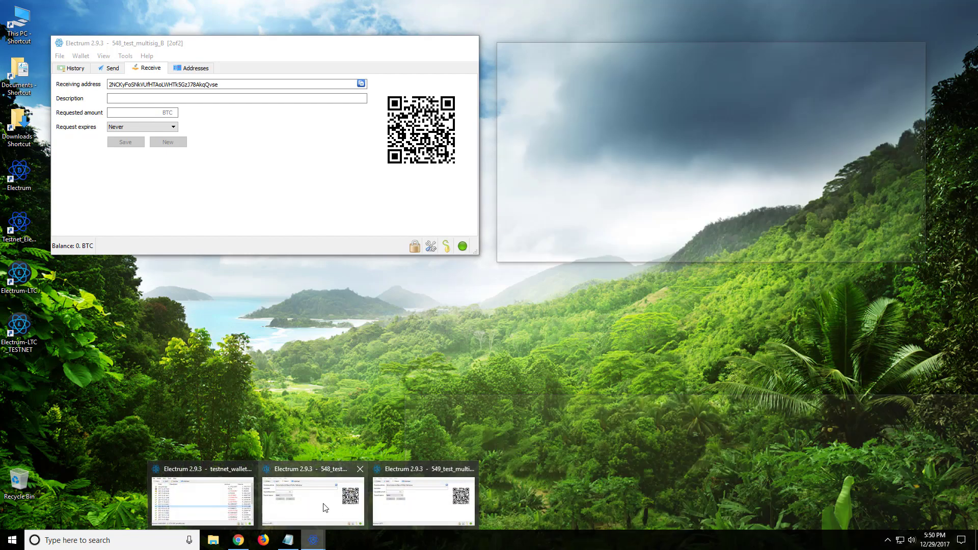
click(243, 500)
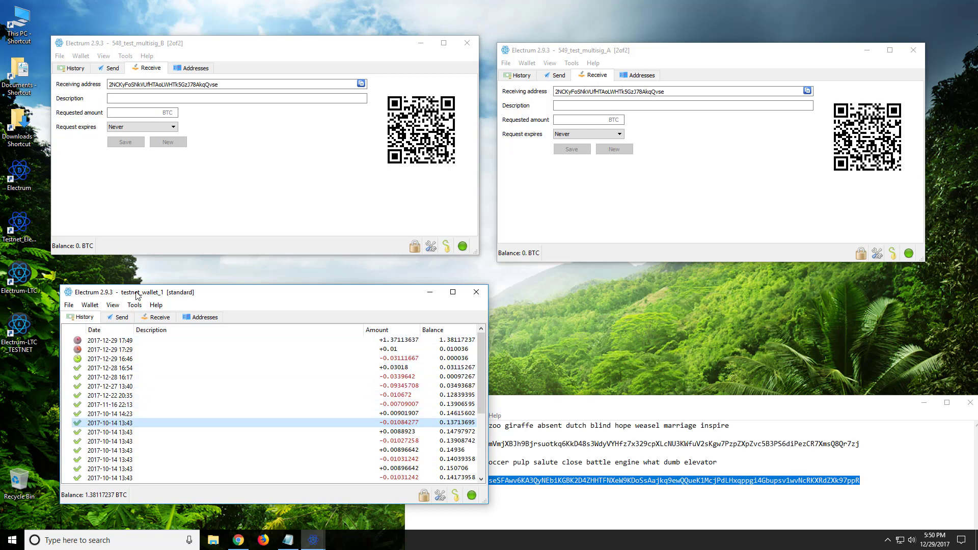
Step: In testnet_wallet_1, pay the multisig receiving address and start entering the 0.2 BTC amount
click(122, 318)
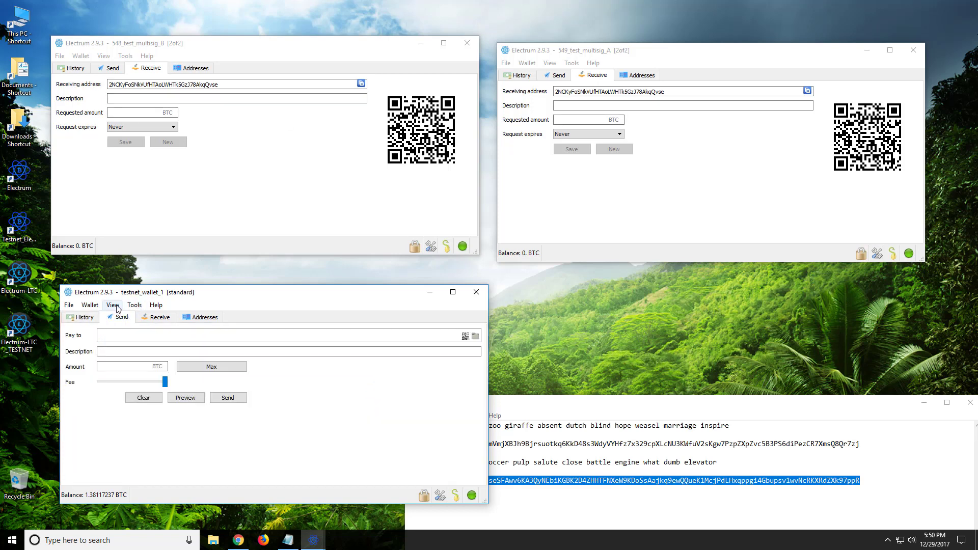
click(362, 84)
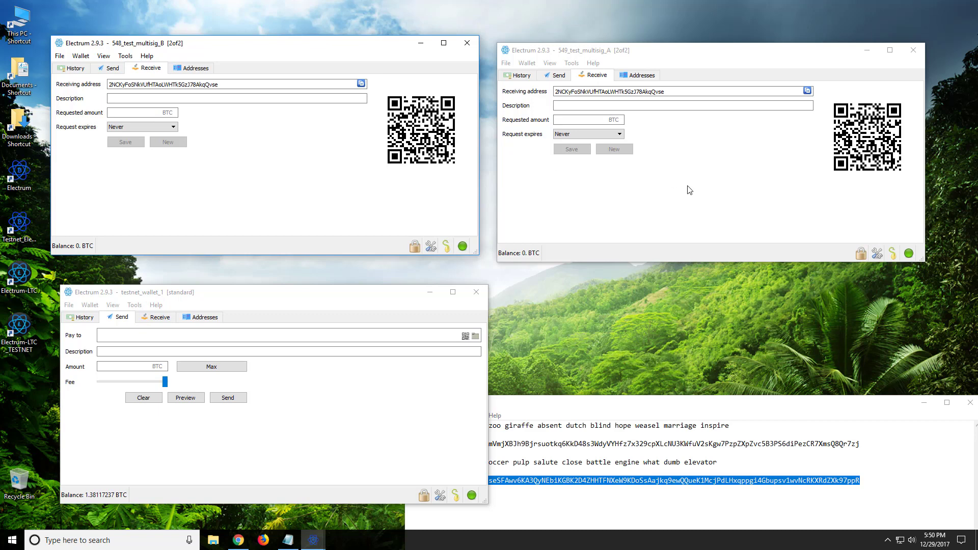
right_click(134, 338)
click(162, 390)
click(148, 368)
text(.2)
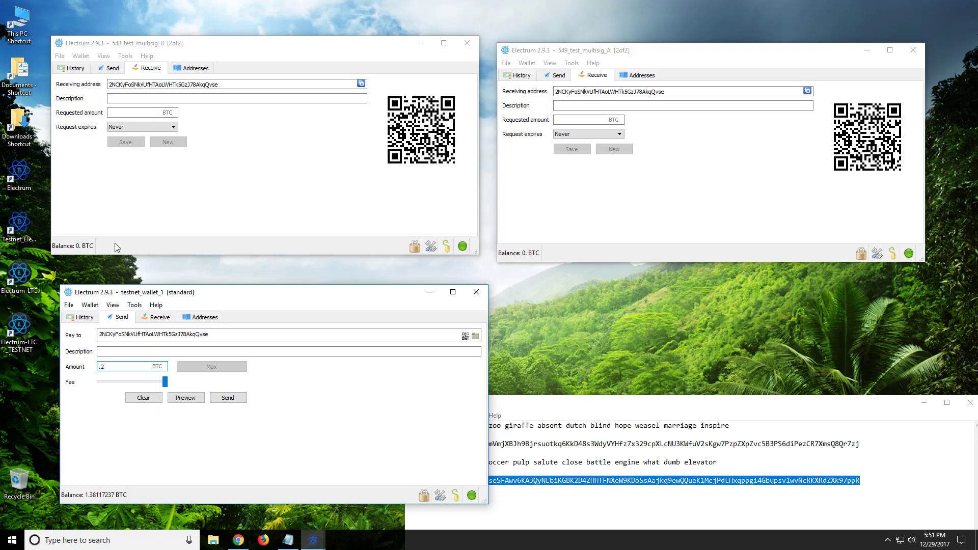
click(472, 496)
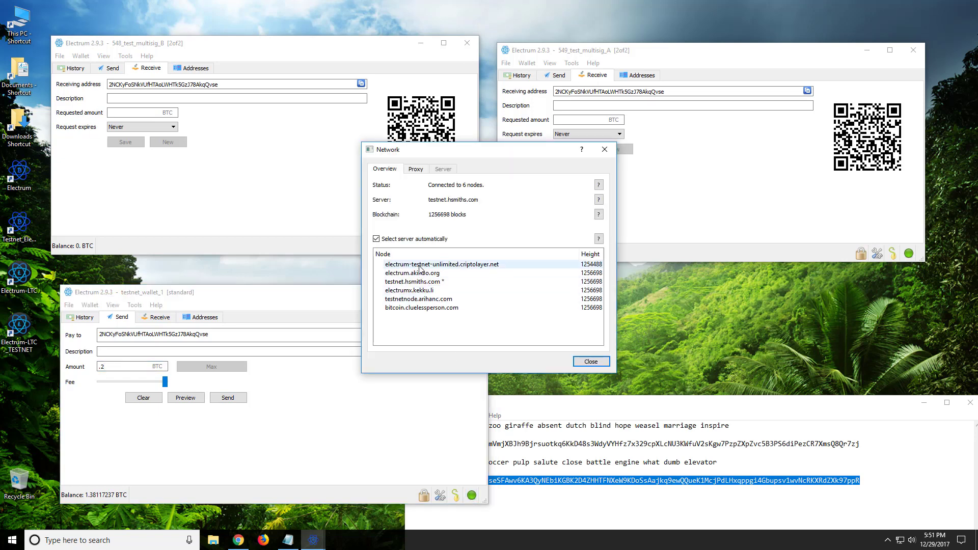
click(590, 362)
click(463, 246)
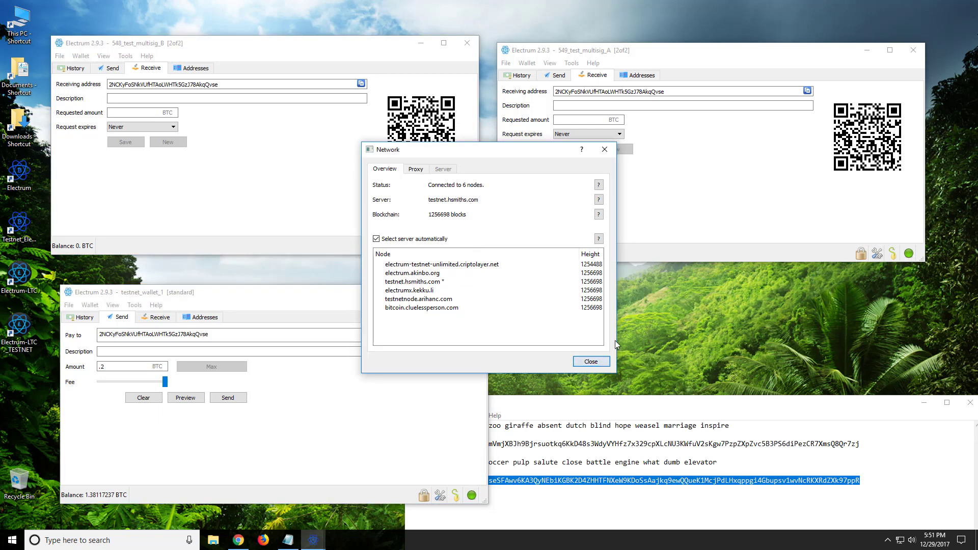
key(Escape)
click(910, 252)
click(573, 359)
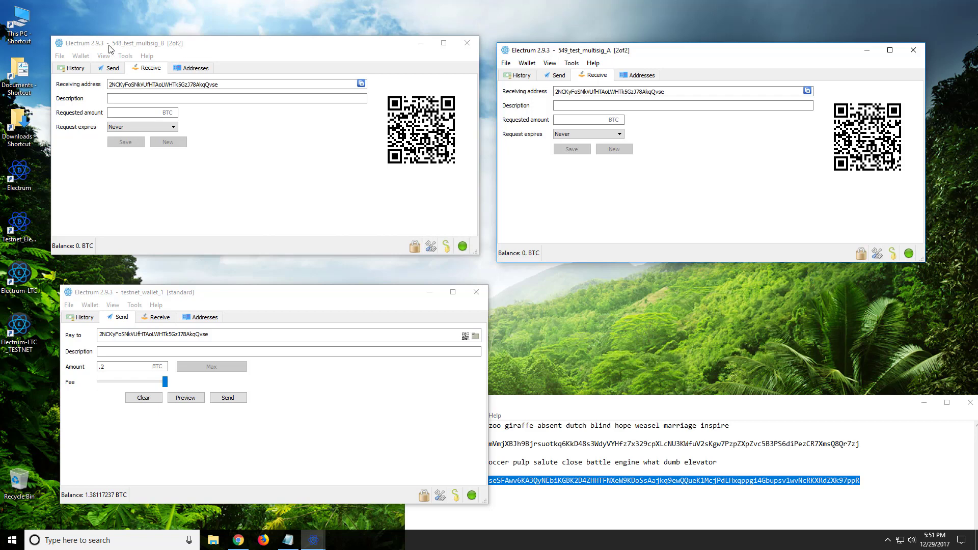
Step: Send 0.2 BTC to the multisig address with the wallet password, then view testnet_wallet_1's History
click(230, 400)
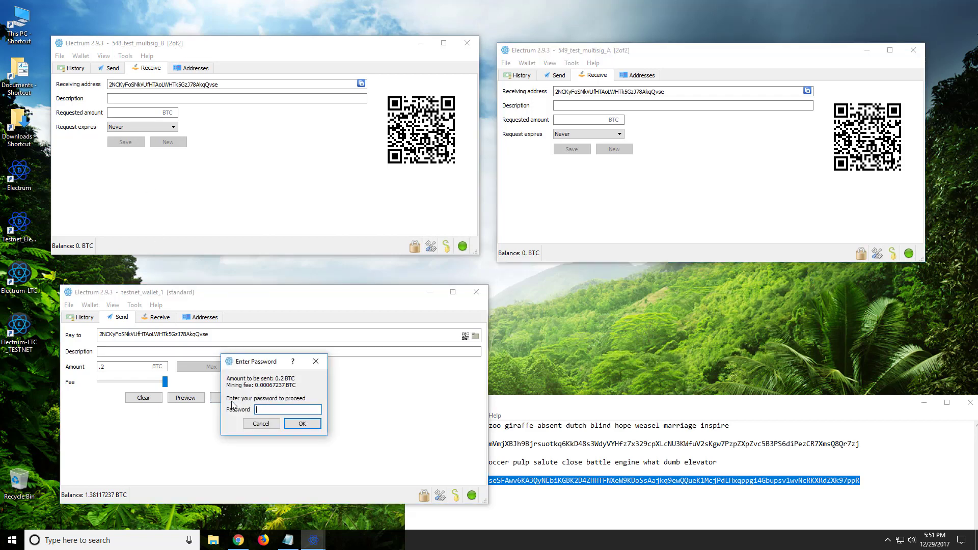
text(********)
key(Return)
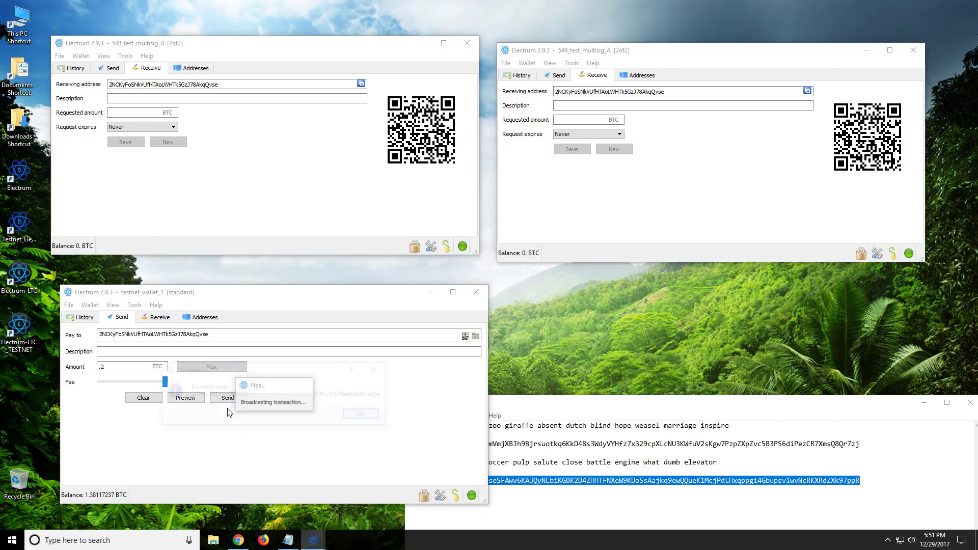
click(358, 416)
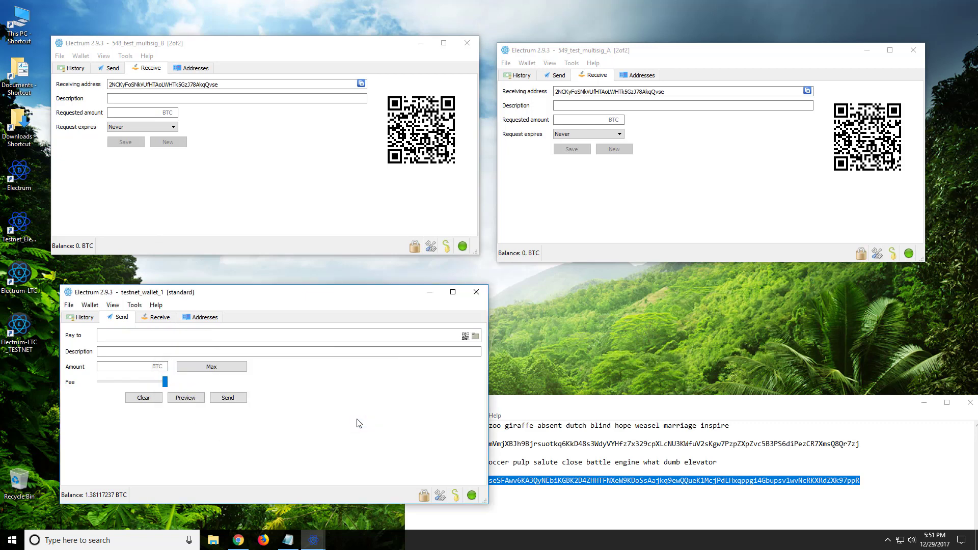
click(85, 318)
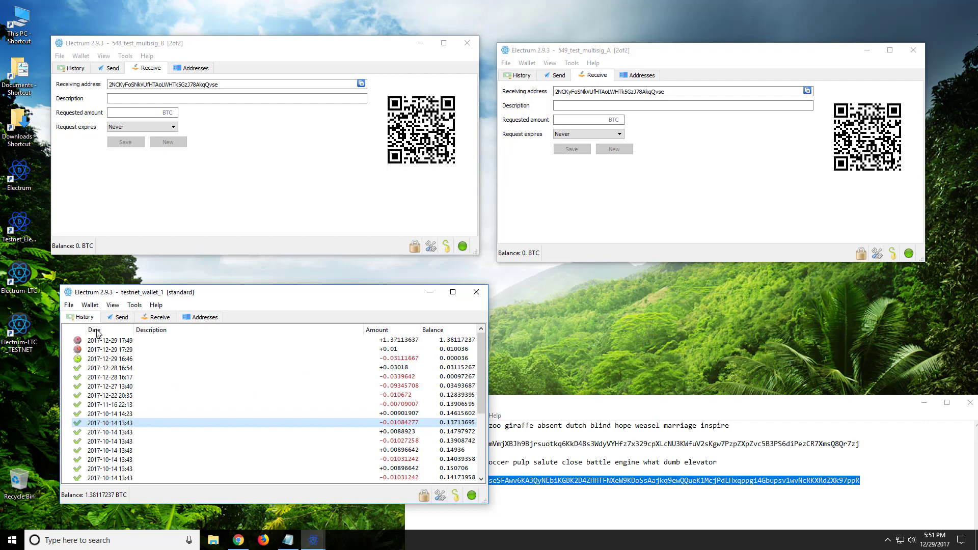
Step: Bring the testnet block explorer up in Chrome, then return to testnet_wallet_1
click(236, 546)
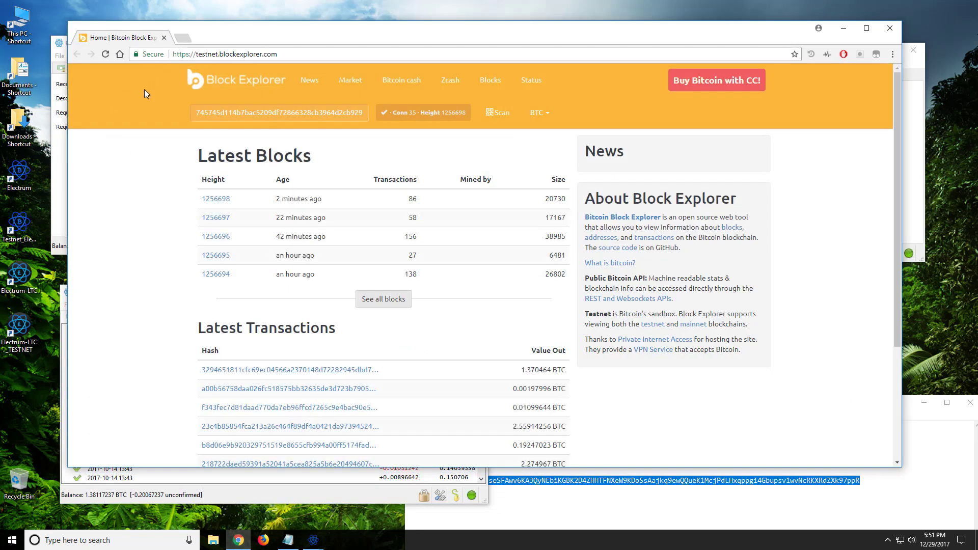
click(62, 389)
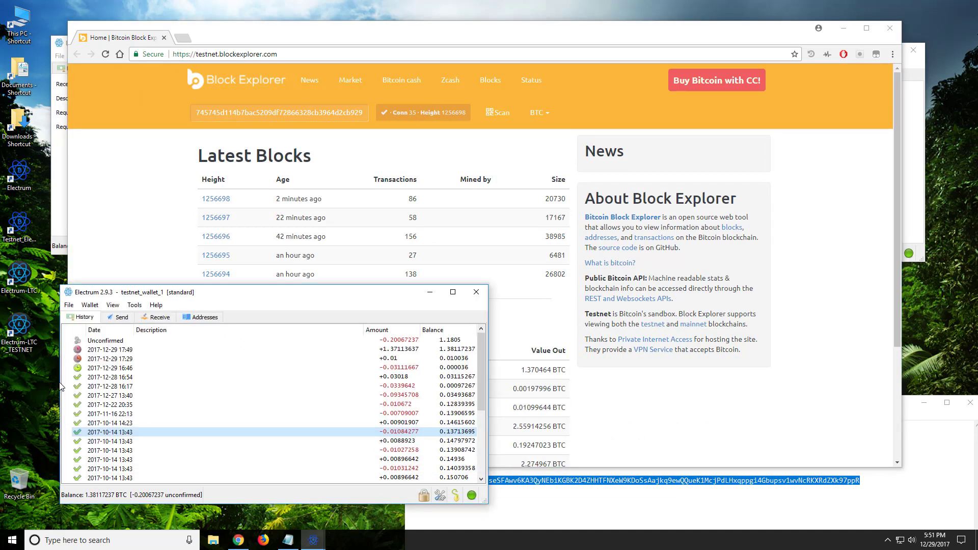
Step: Open the unconfirmed 0.2 BTC payment's details and copy its transaction ID
click(96, 342)
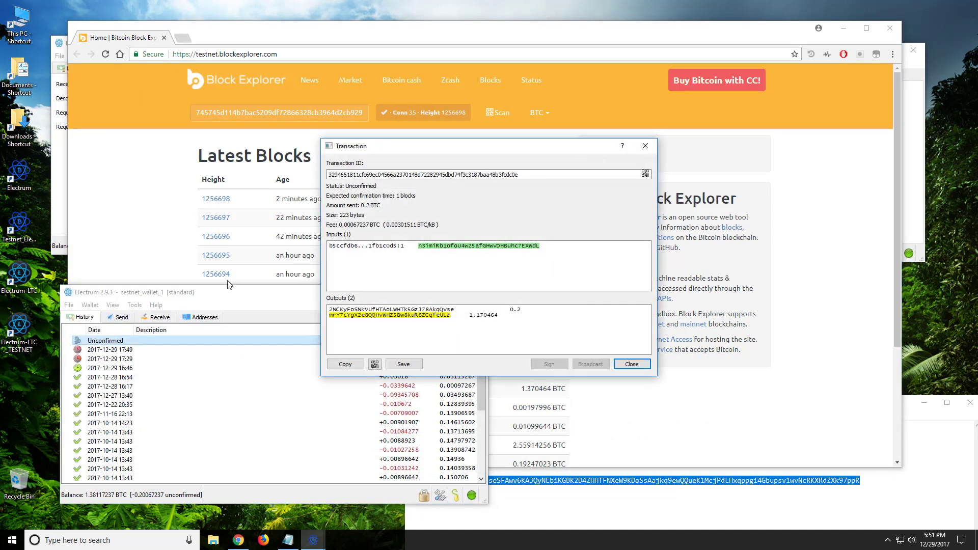
double_click(532, 176)
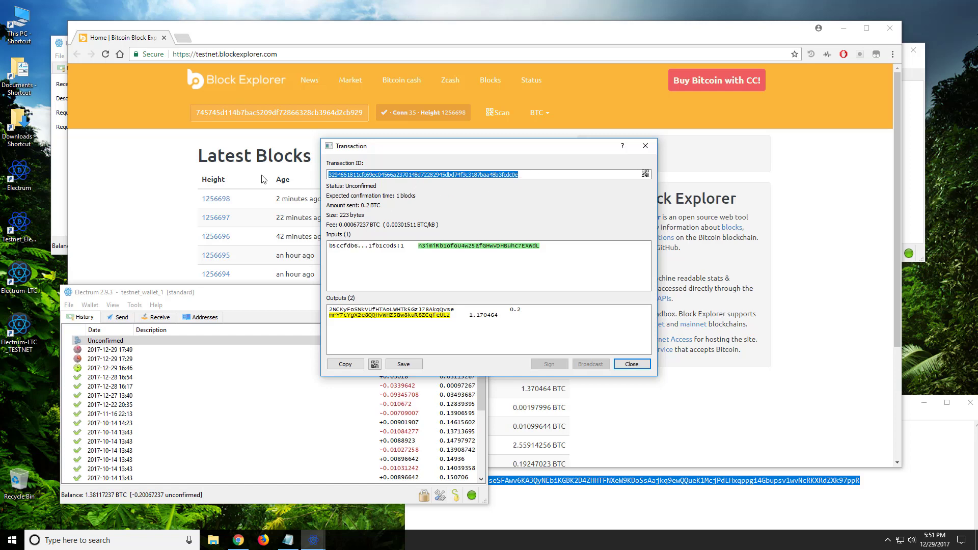
right_click(351, 176)
click(363, 182)
Step: Check both the 548 and 549 multisig wallets' History for the incoming unconfirmed 0.2 BTC
click(844, 28)
click(81, 74)
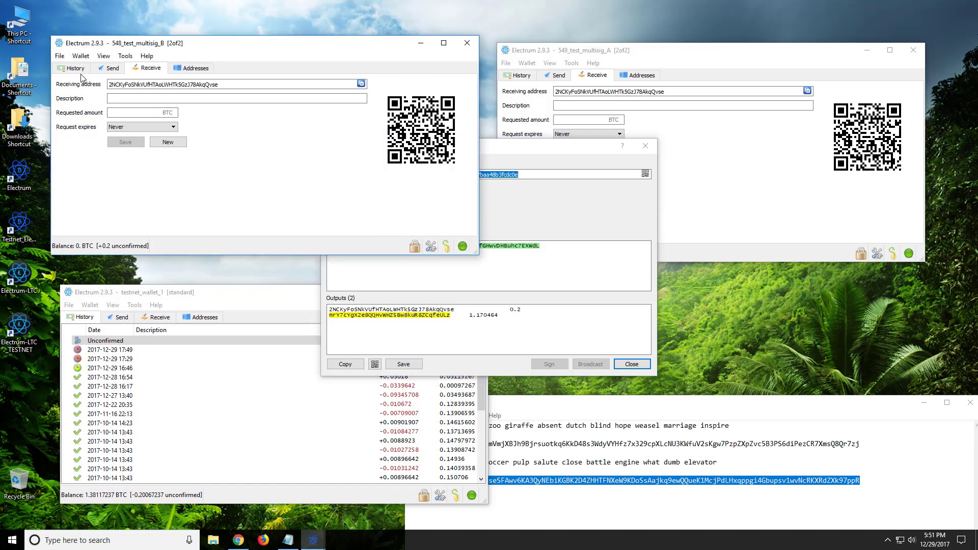
click(77, 68)
click(522, 75)
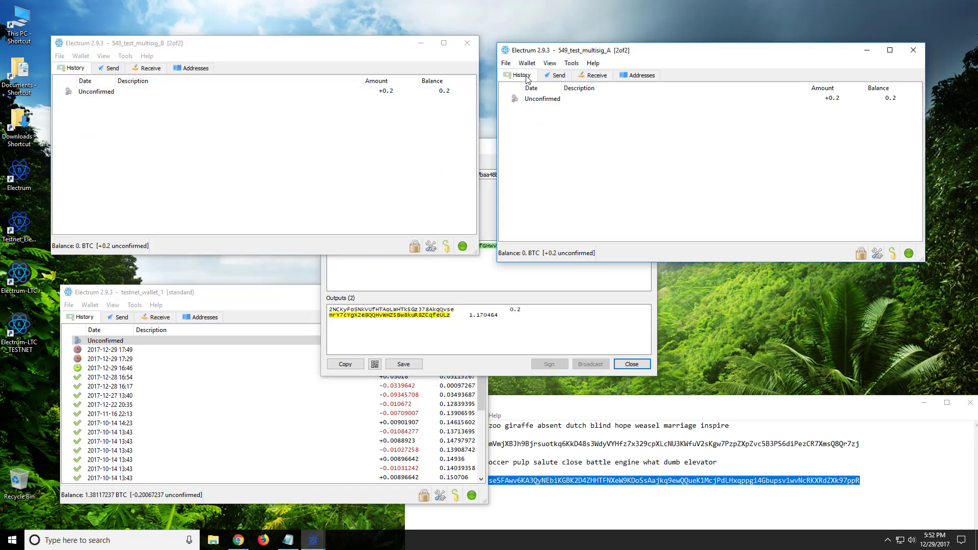
double_click(542, 99)
drag(467, 152, 744, 204)
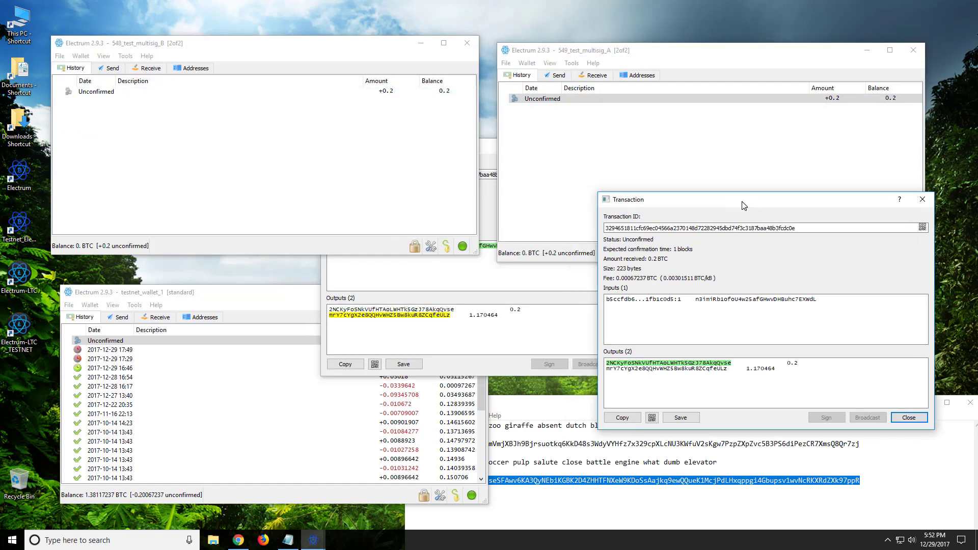
click(528, 180)
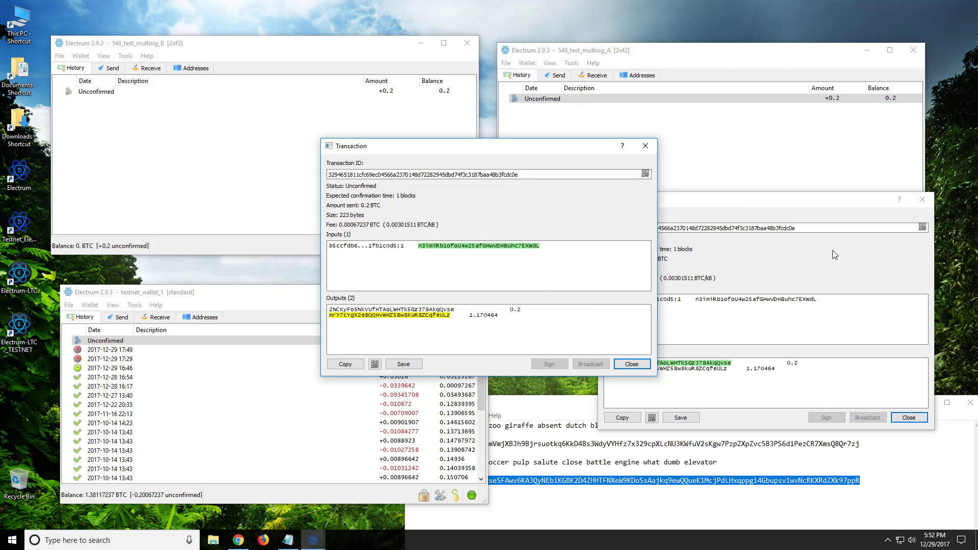
click(665, 248)
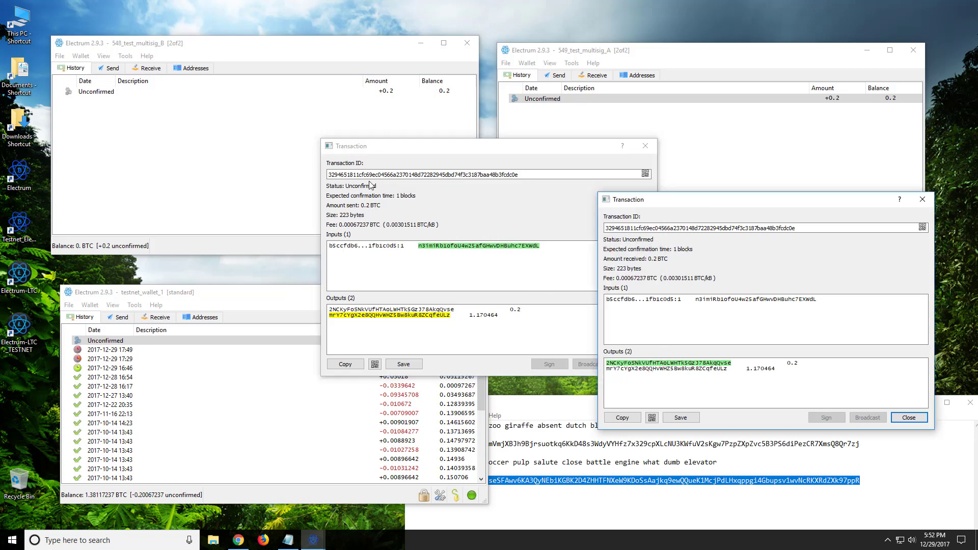
Step: Close the transaction dialogs and look up the copied transaction ID on the testnet block explorer
click(922, 200)
click(646, 146)
click(238, 540)
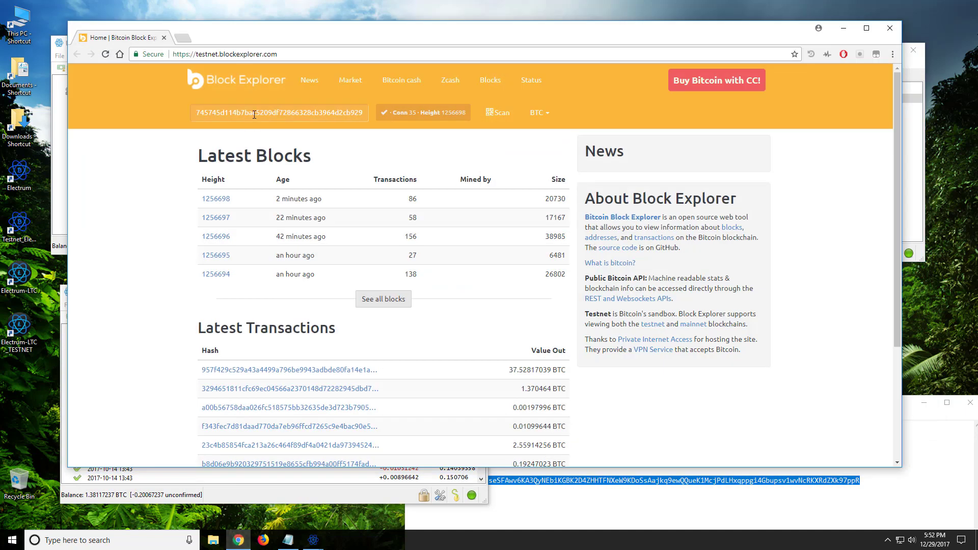
double_click(254, 115)
right_click(254, 115)
click(284, 188)
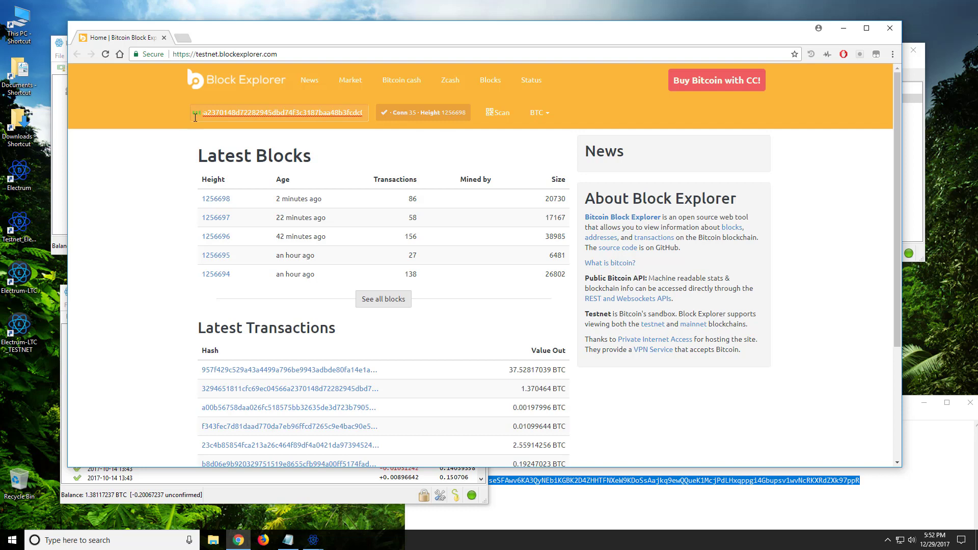
key(Return)
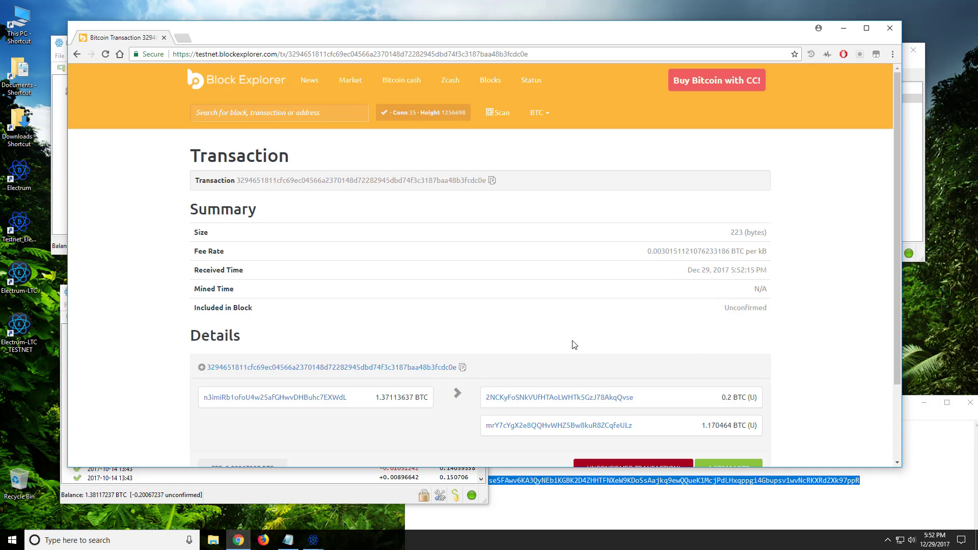
scroll(578, 338, down, 1)
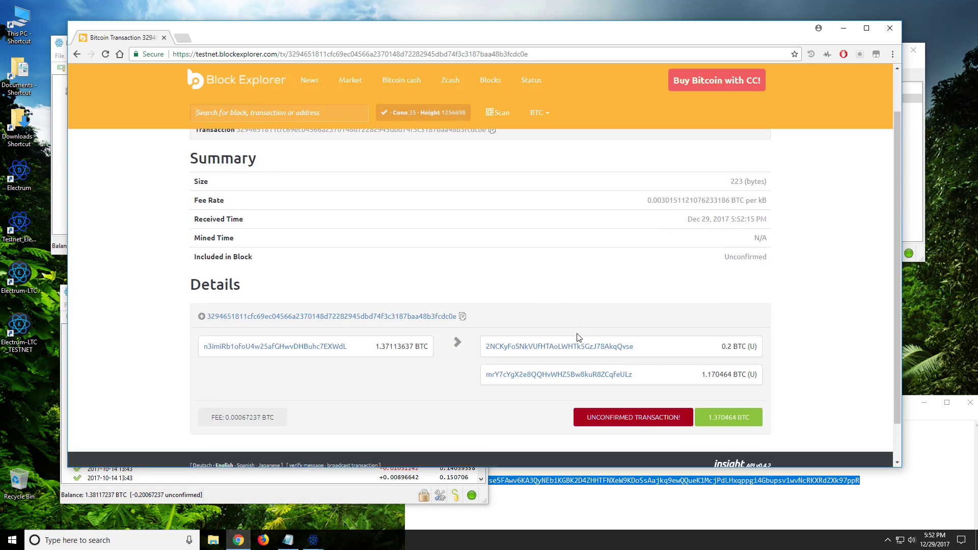
Step: Minimize the browser and compare the 548 and 549 multisig wallets' 0.2 BTC balances
click(841, 26)
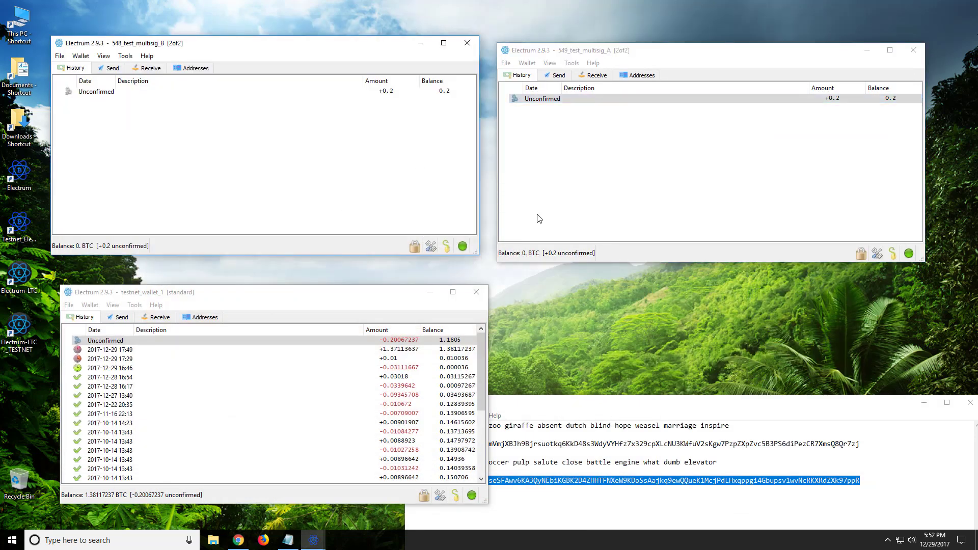
click(541, 221)
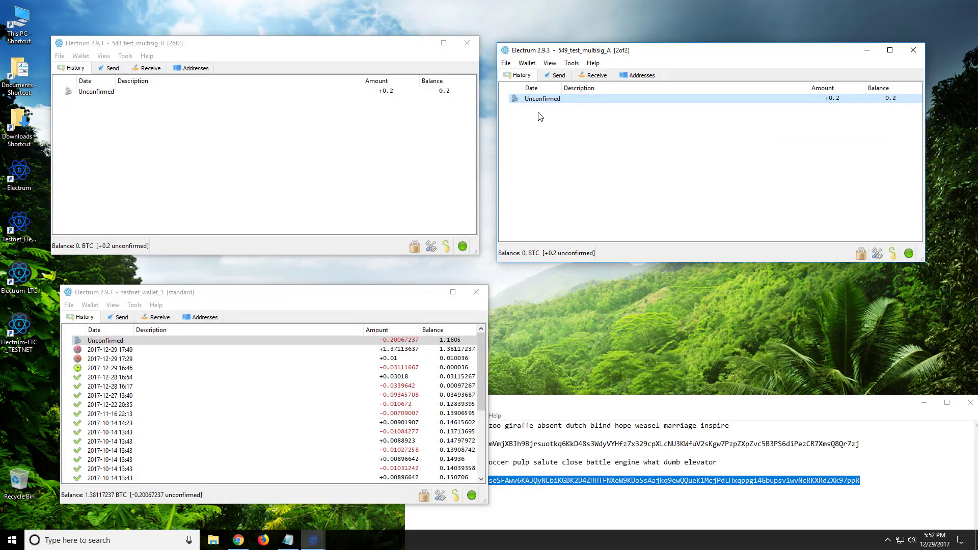
click(375, 155)
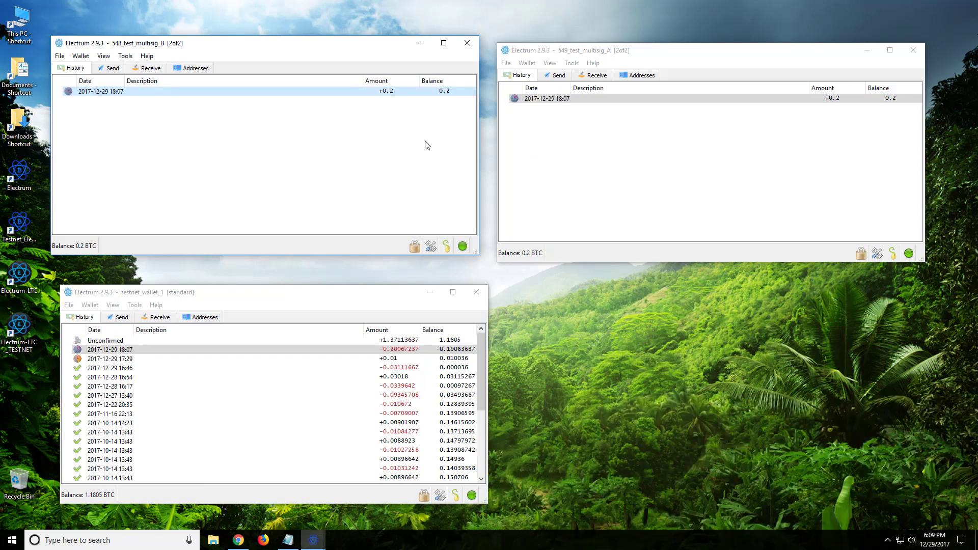
click(537, 149)
drag(706, 53, 707, 45)
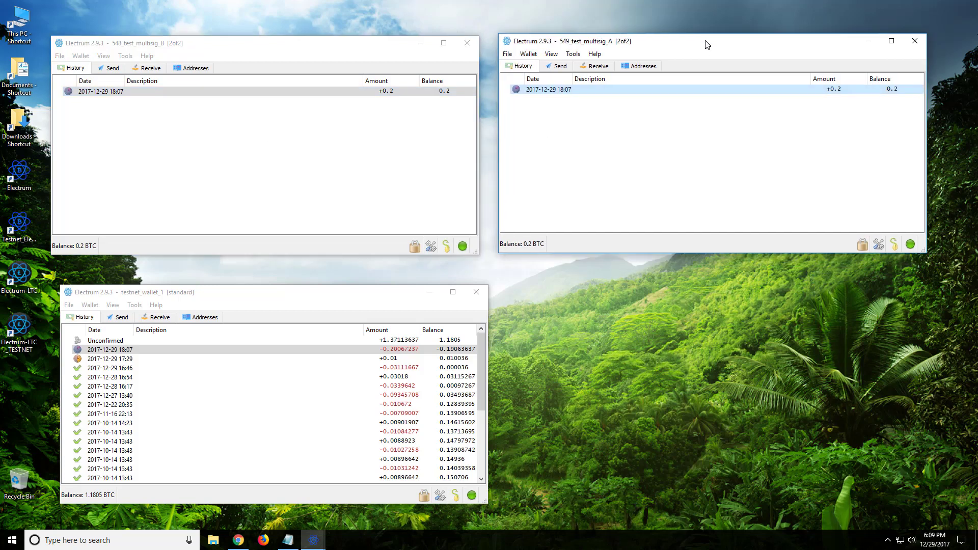
click(281, 160)
click(642, 155)
click(316, 158)
click(557, 154)
click(228, 154)
click(590, 159)
Step: In the 548 multisig wallet's Send form, paste testnet_wallet_1's receiving address as the payee
click(112, 68)
click(161, 318)
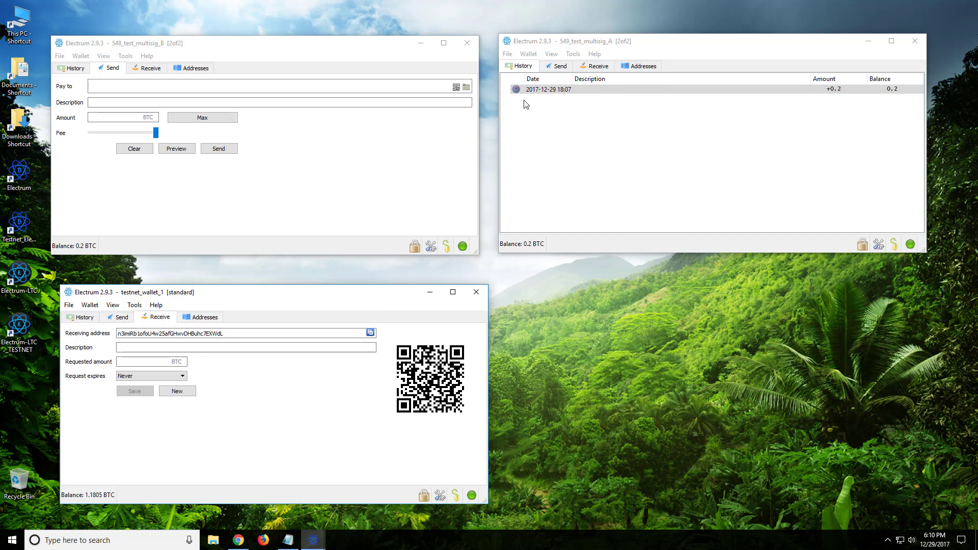
right_click(120, 89)
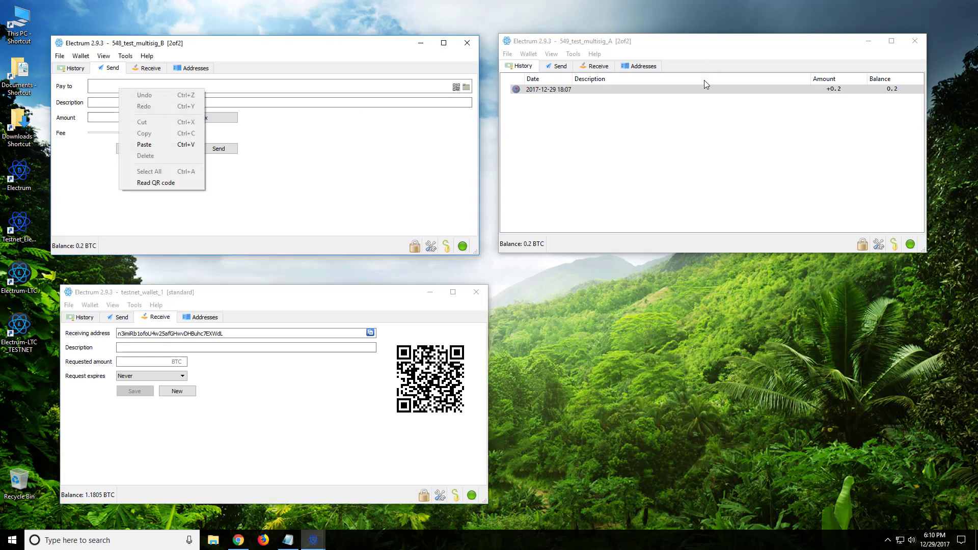
click(670, 45)
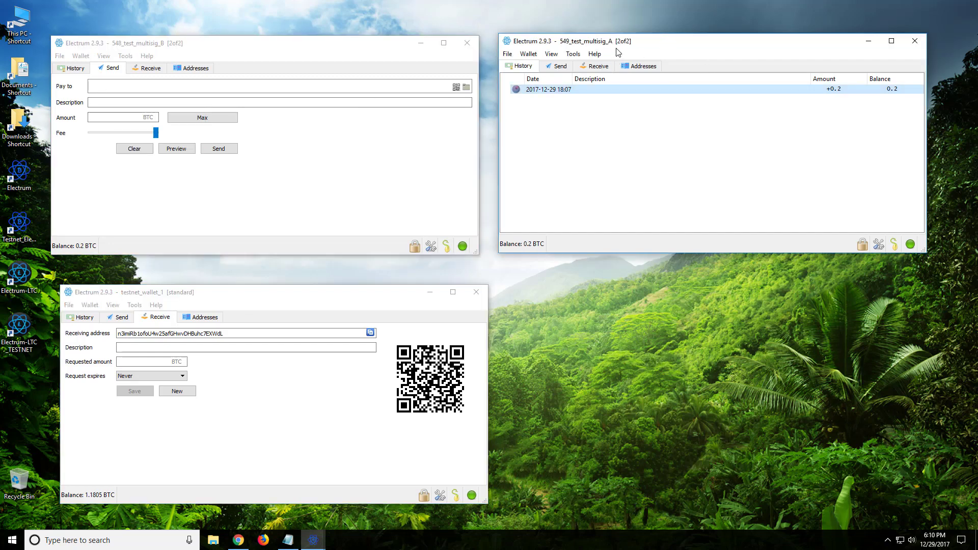
click(110, 90)
right_click(109, 89)
click(151, 141)
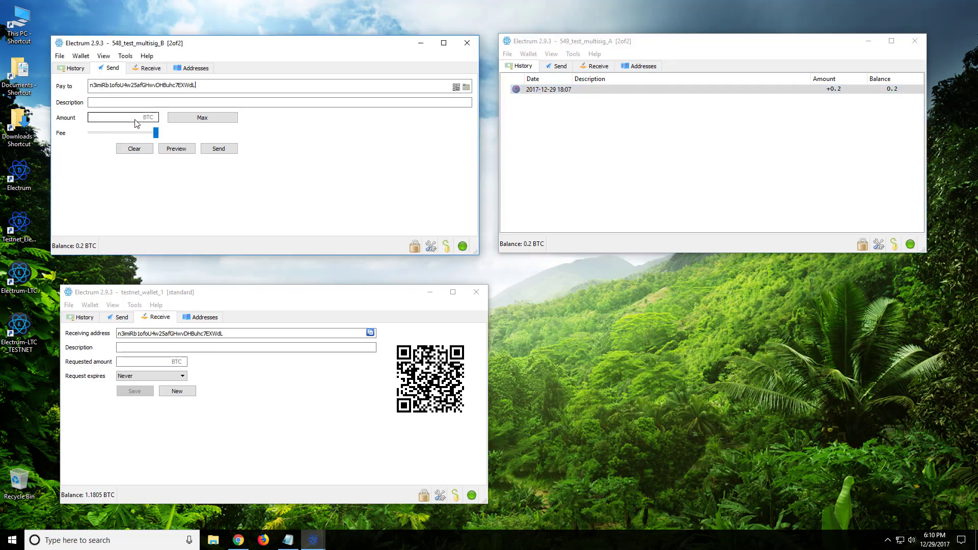
Step: Enter 0.1 BTC as the amount and sign the payment with the wallet password
click(141, 122)
text(.)
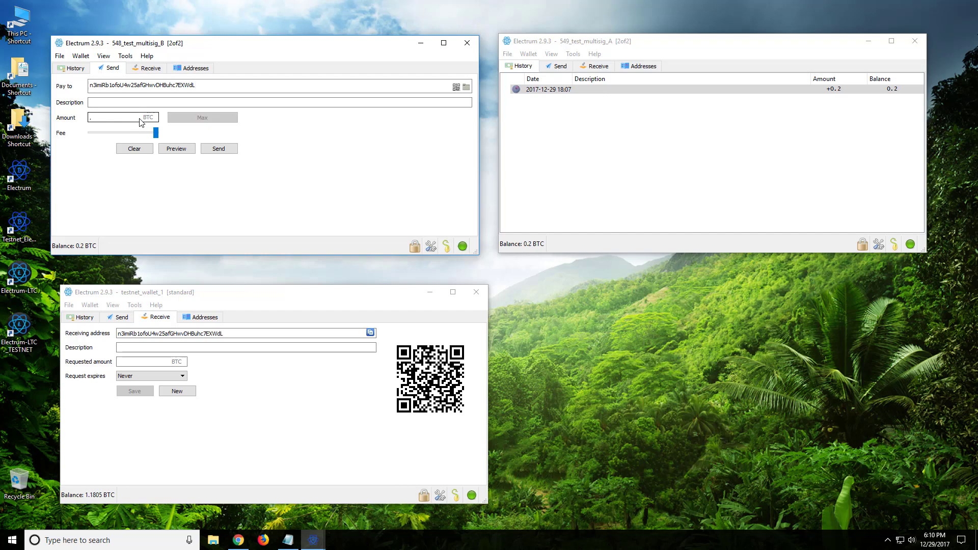
text(1)
click(218, 150)
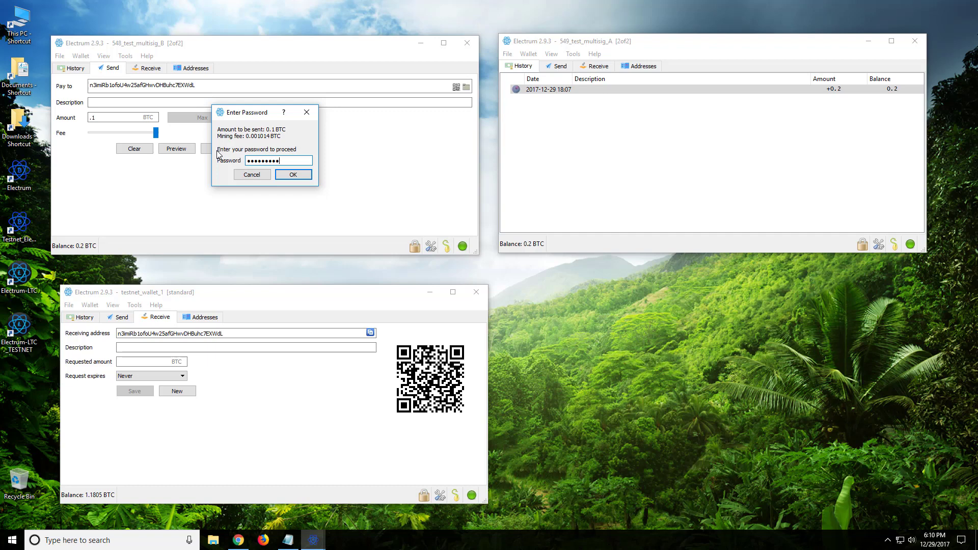
key(Return)
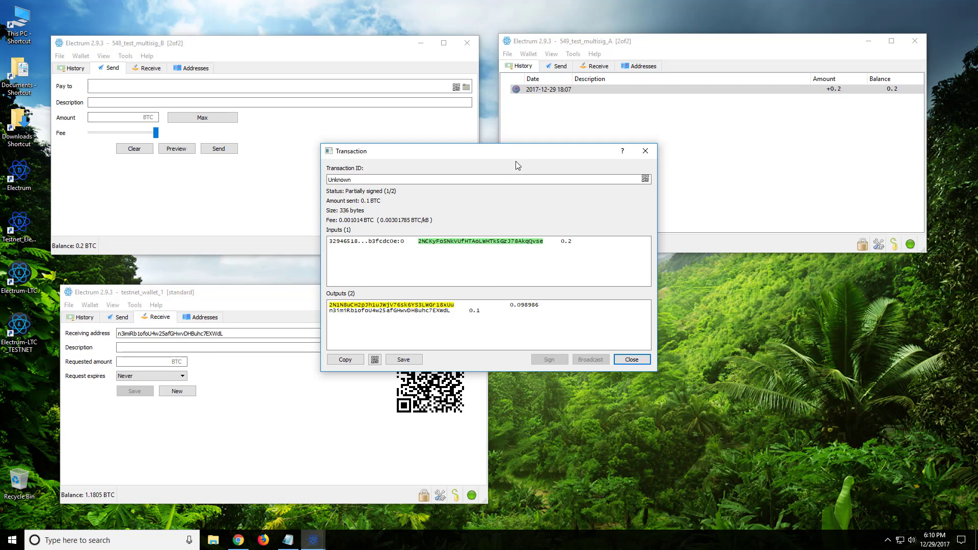
Step: View the partially signed transaction as a QR code, then close it
drag(516, 156, 351, 135)
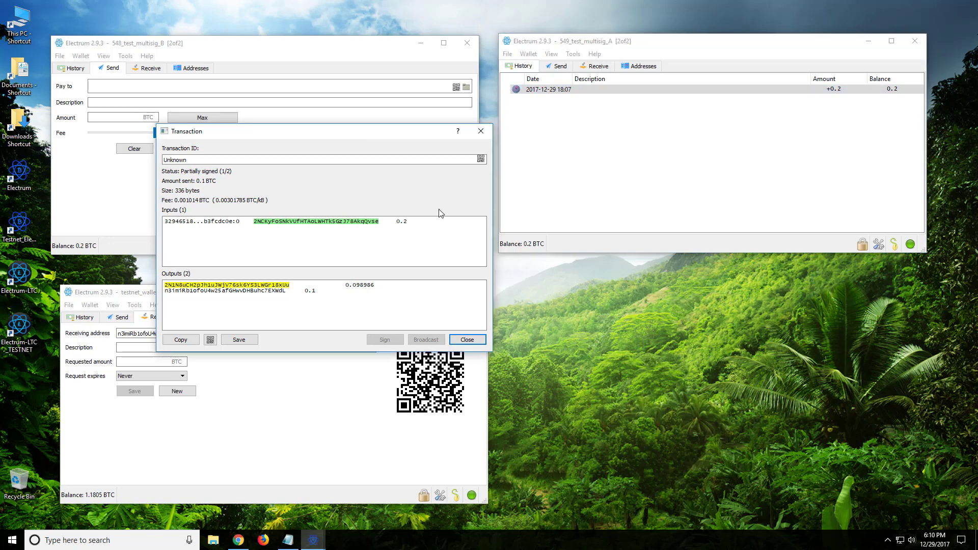
click(627, 130)
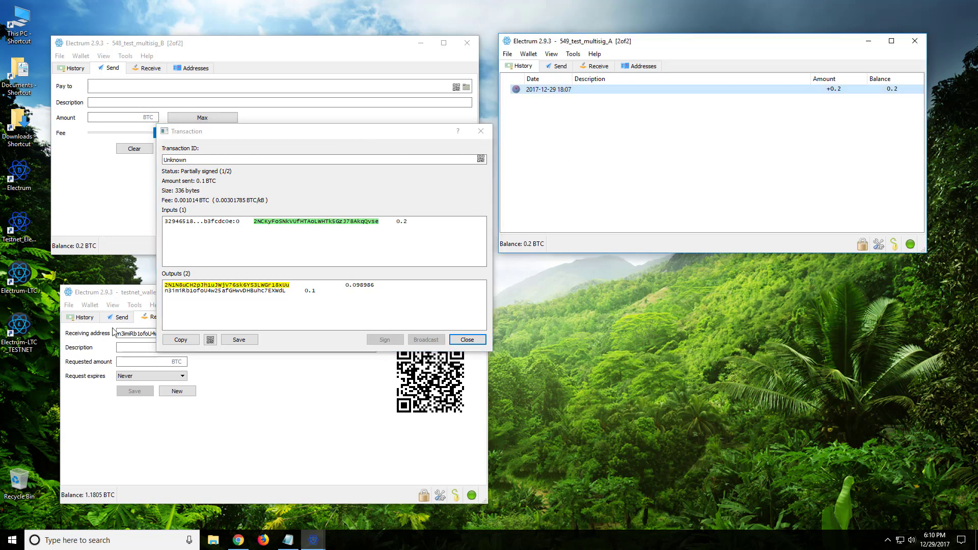
click(211, 340)
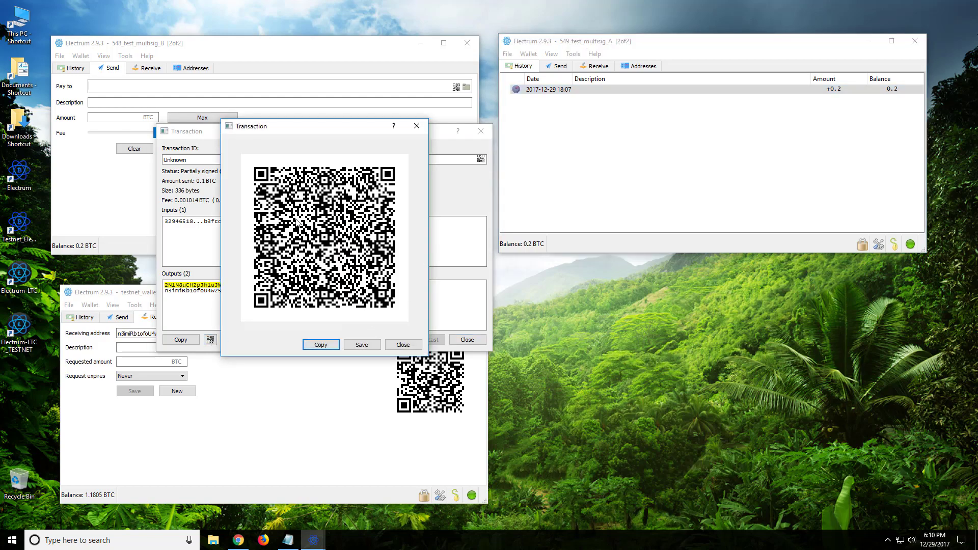
click(417, 126)
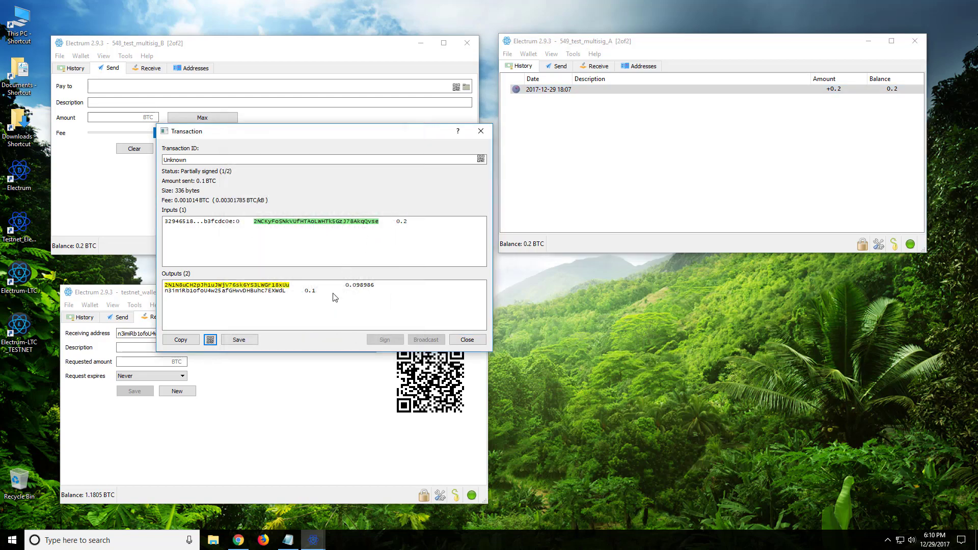
Step: Save the transaction to the Desktop as unsigned_611.txn
click(239, 340)
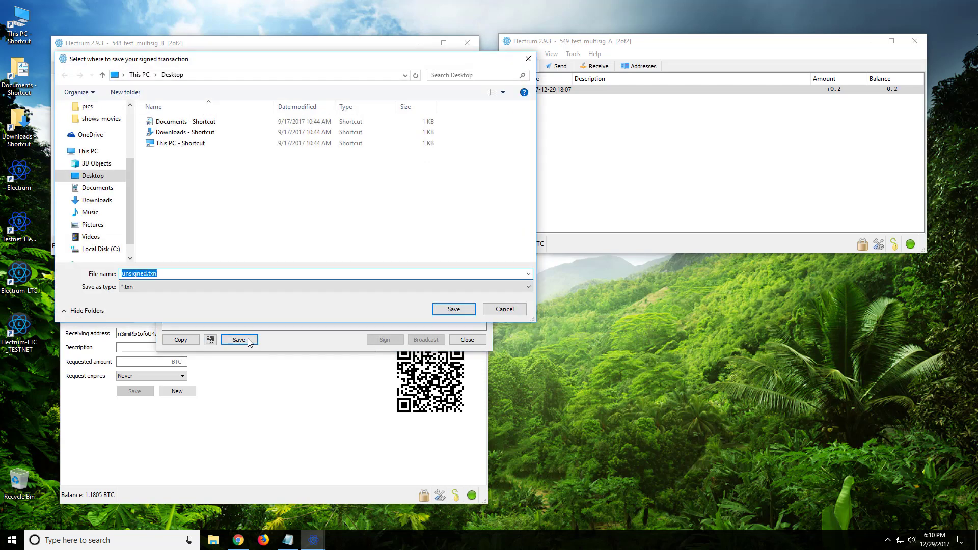
click(147, 274)
text(_611)
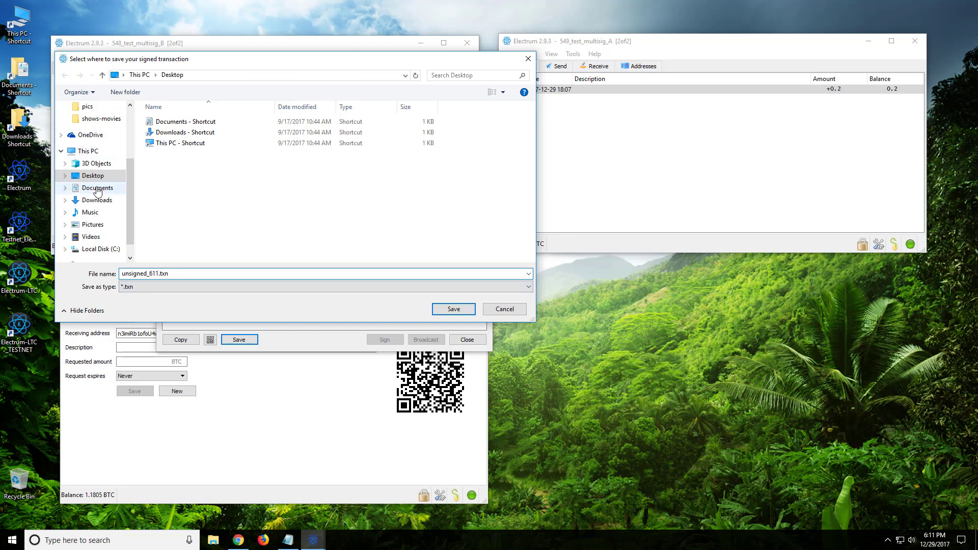
scroll(100, 186, up, 3)
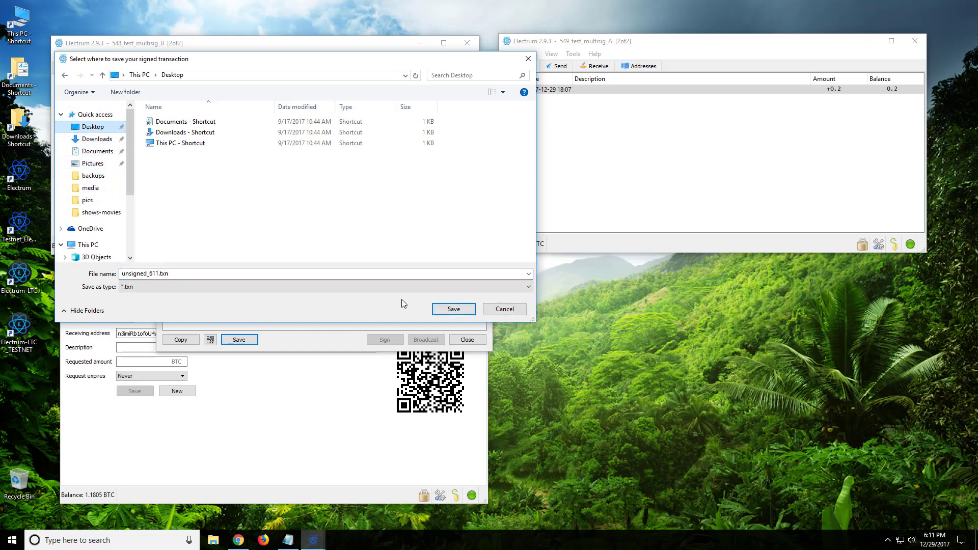
click(457, 309)
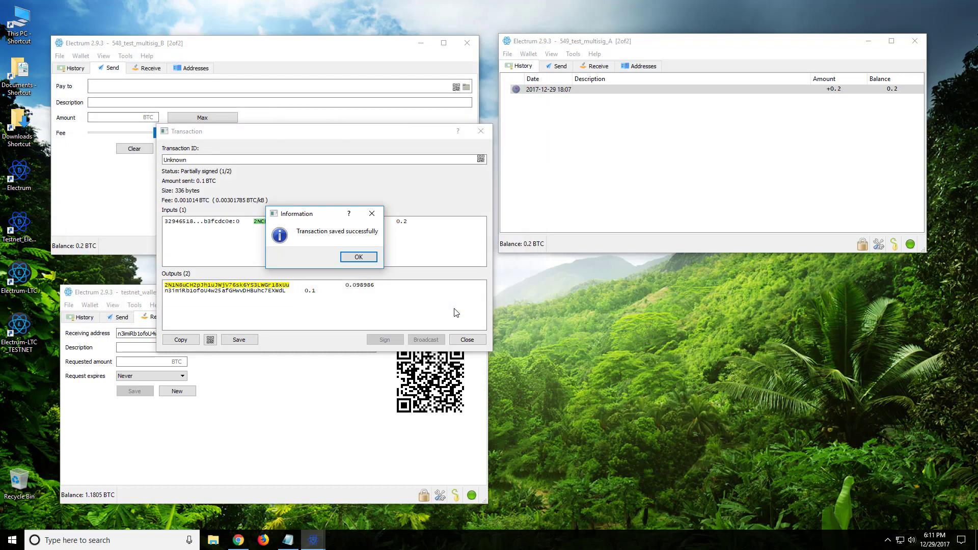
Step: Dismiss the save notice and load unsigned_611.txn from file into 549_test_multisig_A
click(358, 258)
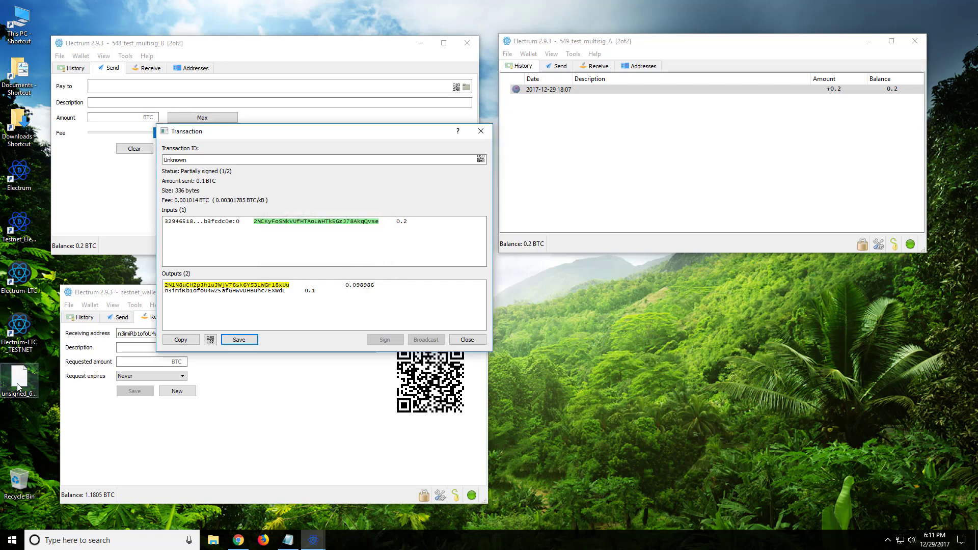
click(591, 142)
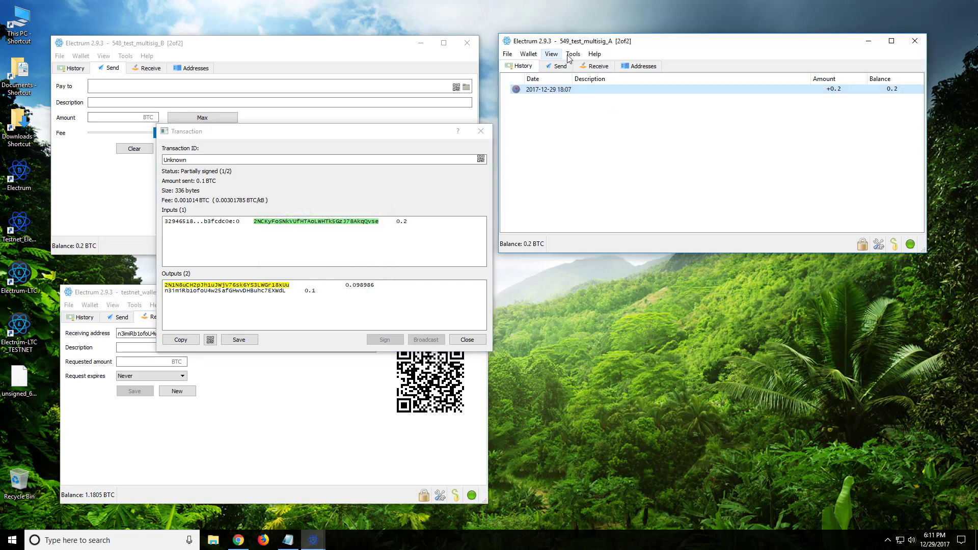
click(572, 55)
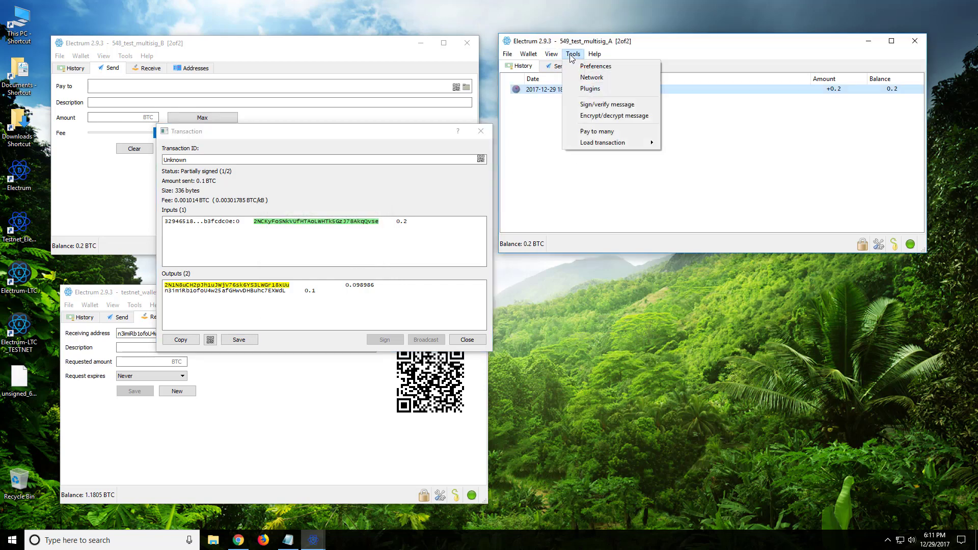
mouse_move(606, 146)
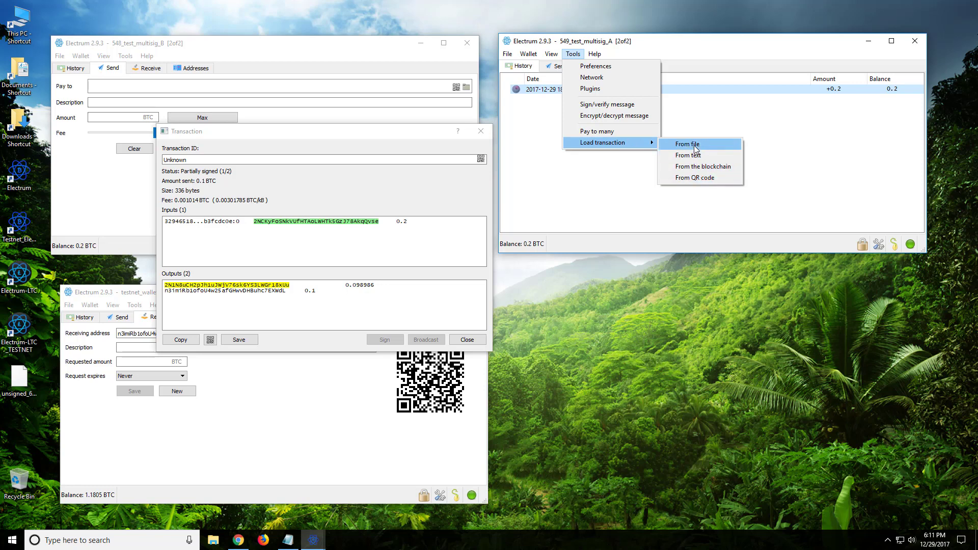
click(694, 145)
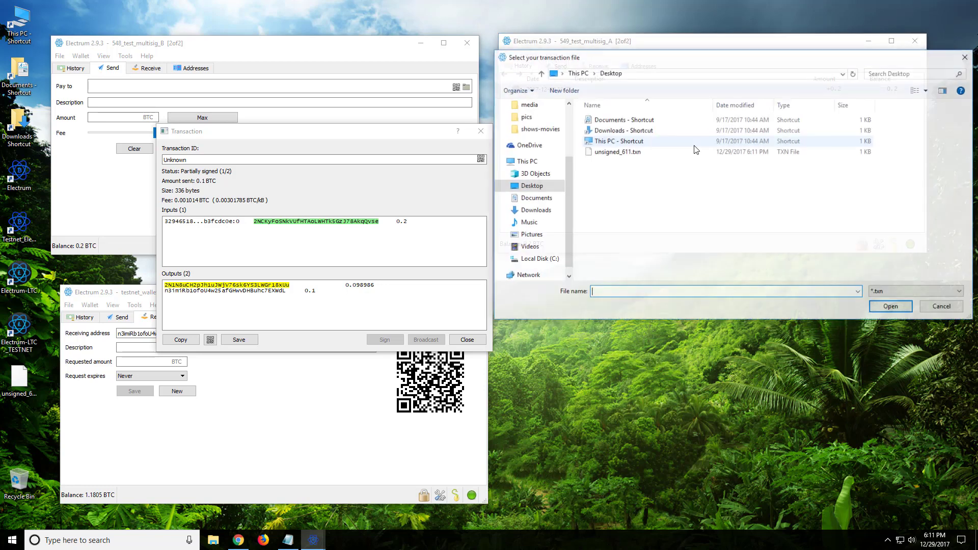
click(631, 153)
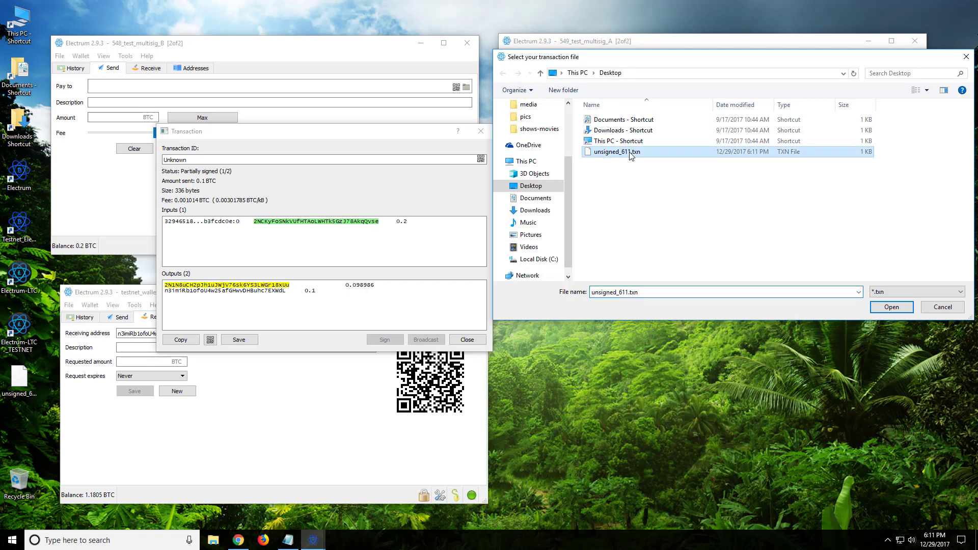
click(896, 307)
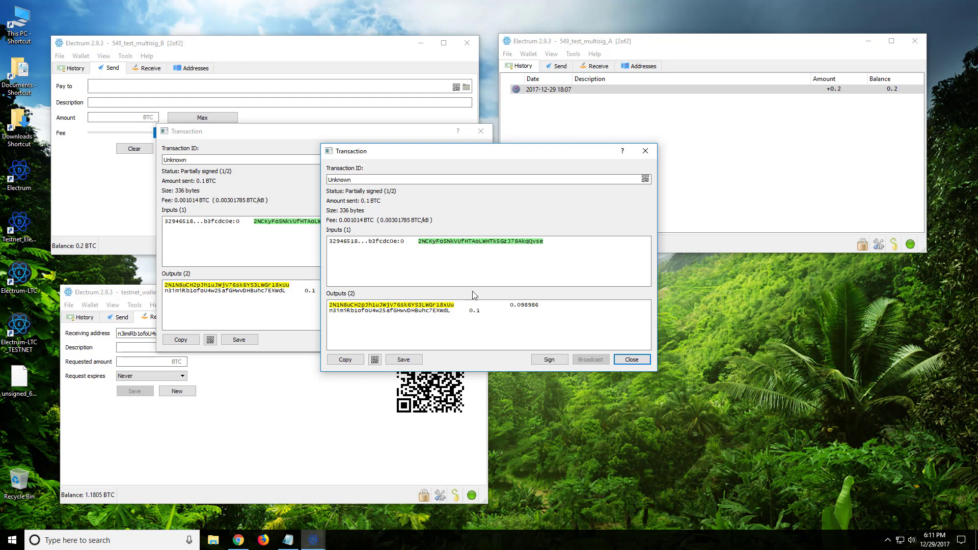
Step: Add wallet A's signature to the 0.1 BTC transaction using the wallet password
click(548, 361)
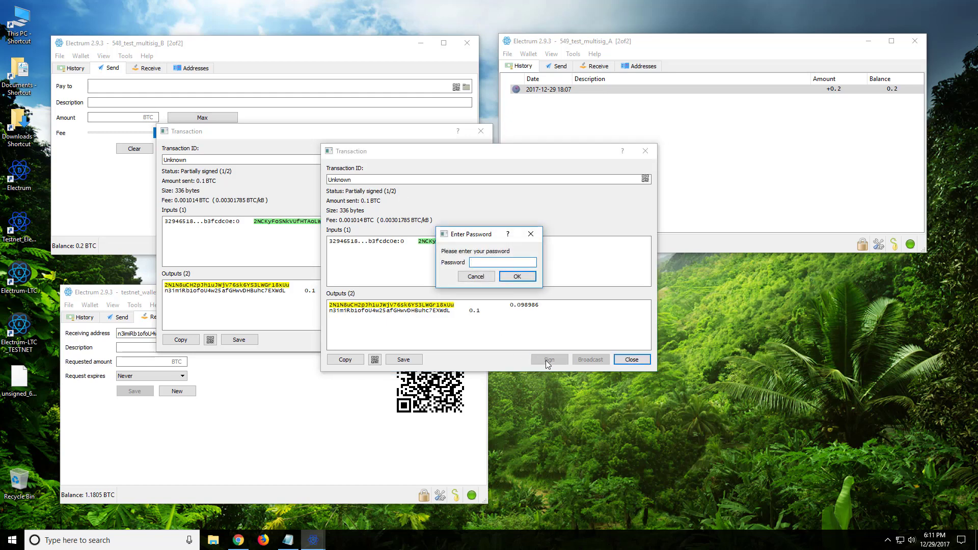
text(********)
key(Return)
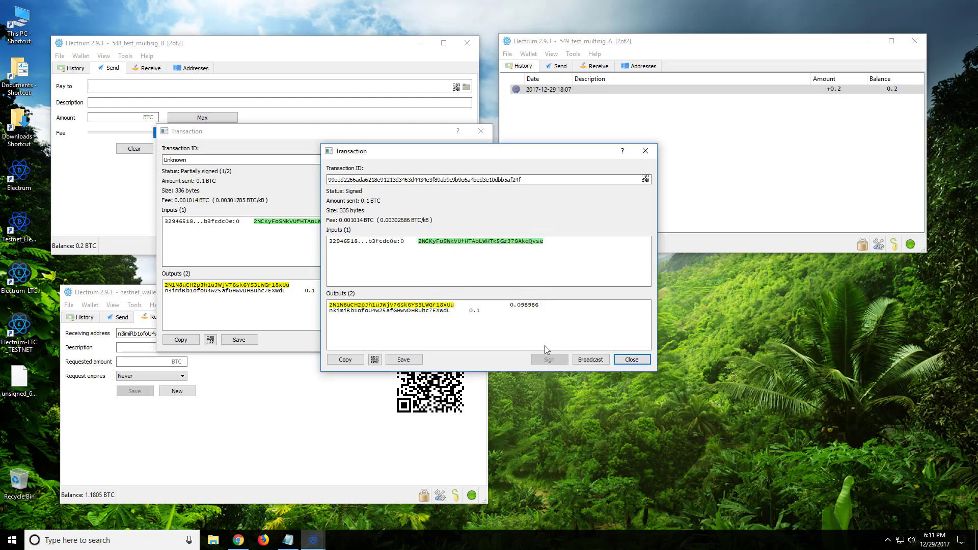
Step: Broadcast the fully signed transaction and acknowledge the Payment sent notice
drag(536, 157, 721, 151)
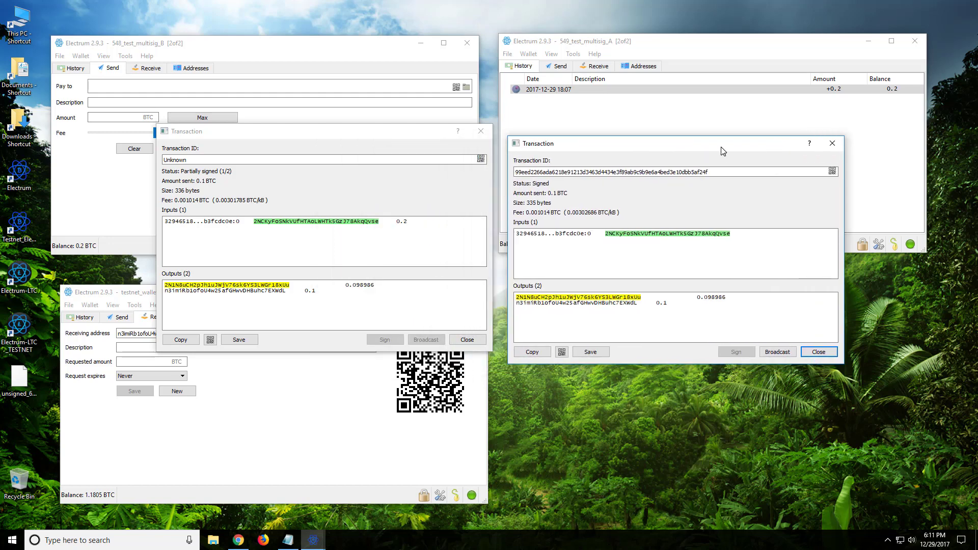
click(775, 354)
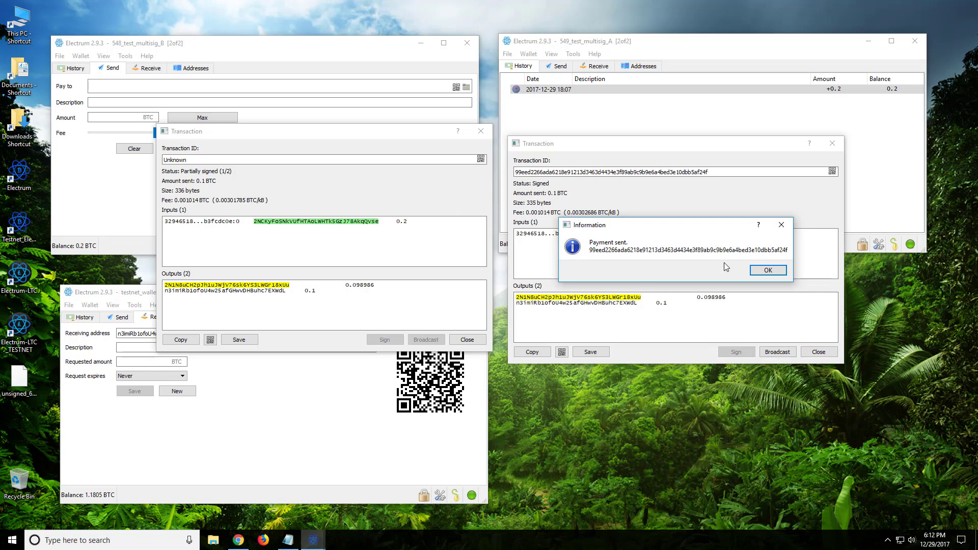
click(769, 271)
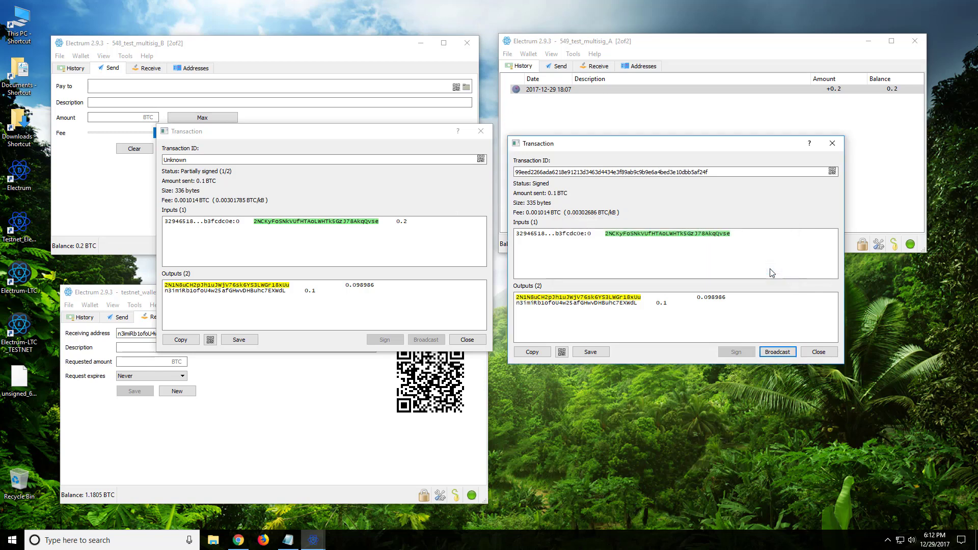
click(651, 105)
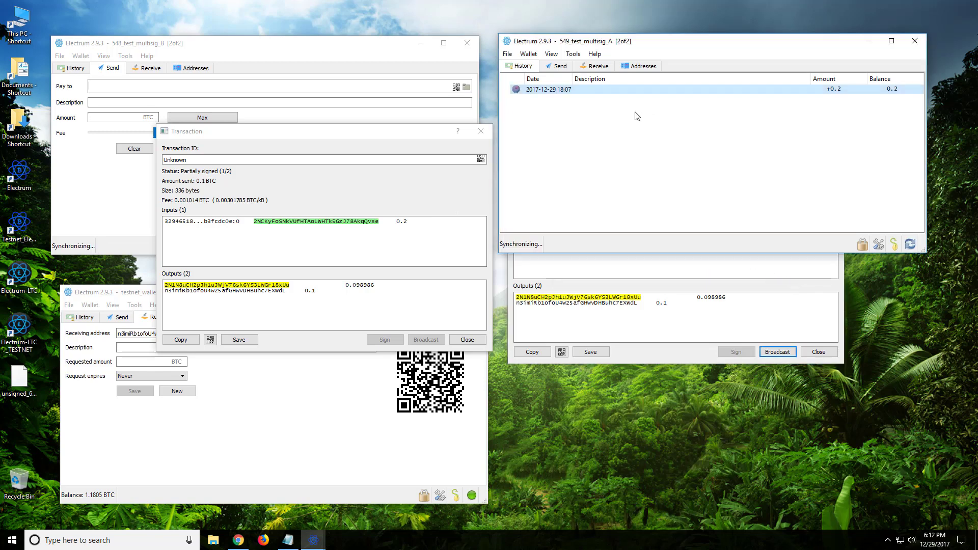
click(267, 46)
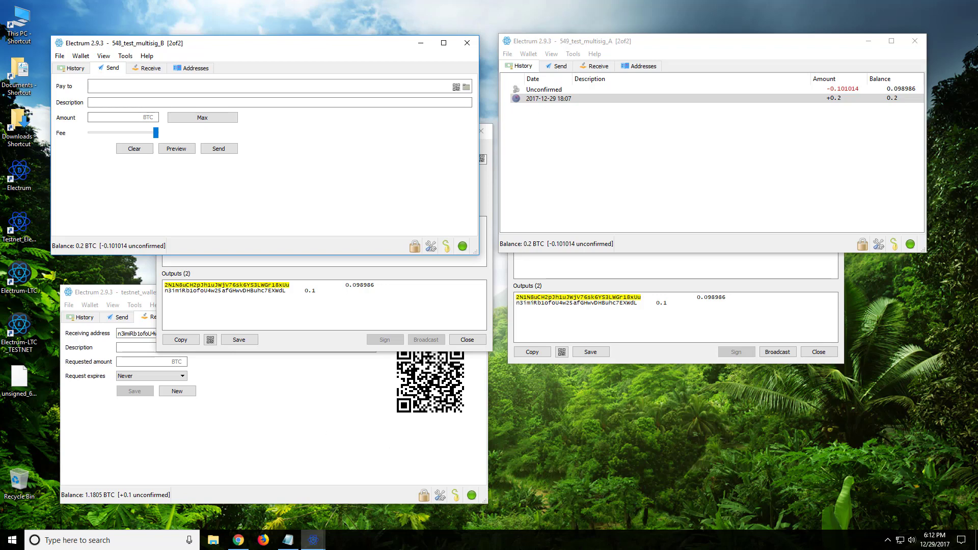
click(976, 540)
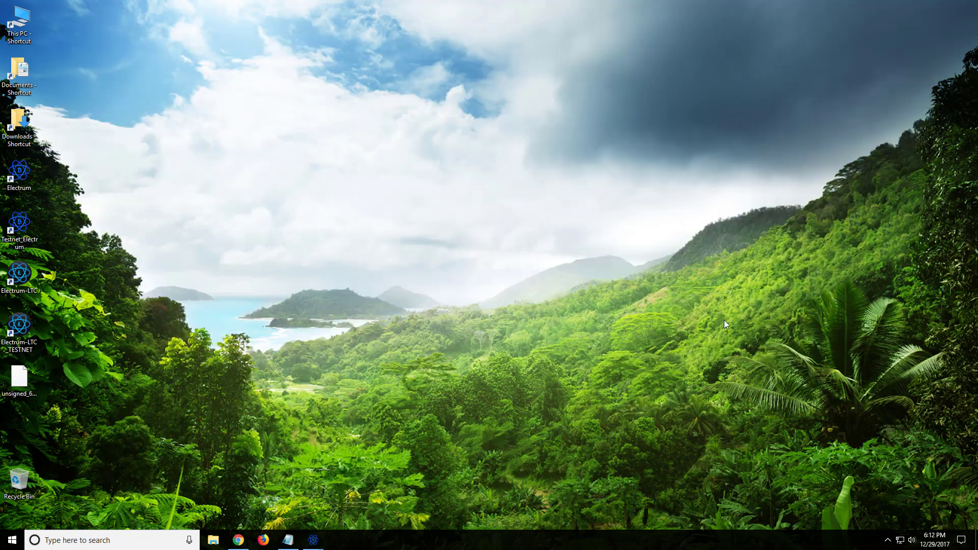